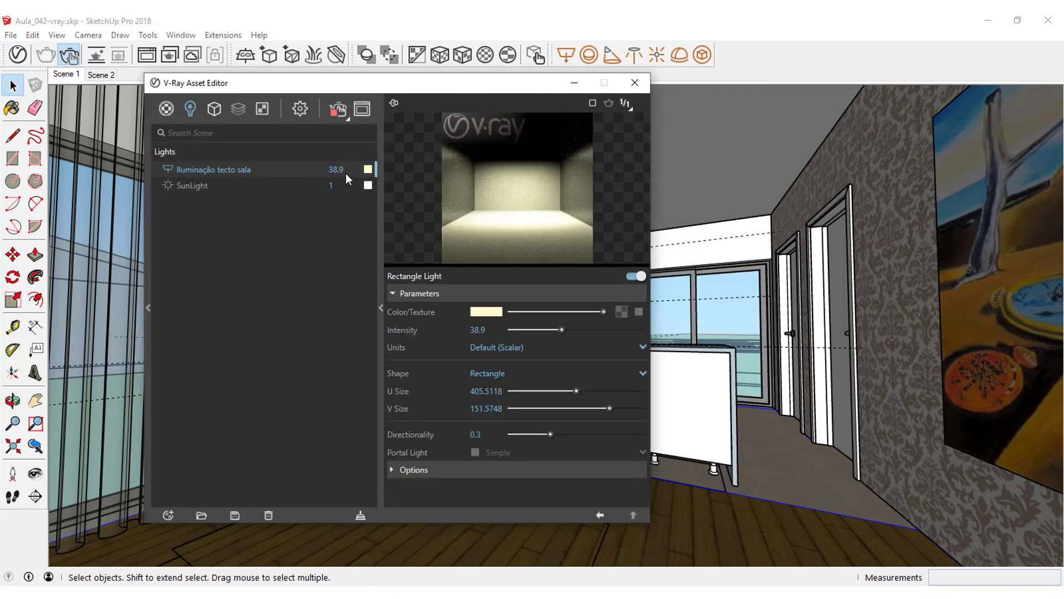
Stop the interactive render and view the 800 x 450 room render in the Frame Buffer.
{"action": "left_click", "coordinate": [337, 111]}
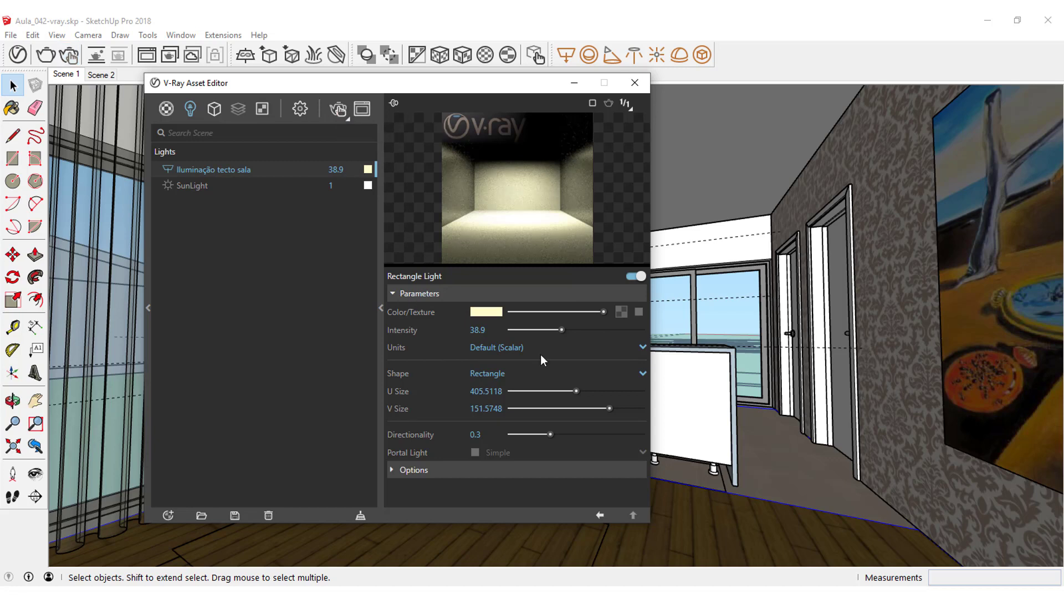
{"action": "left_click", "coordinate": [367, 112]}
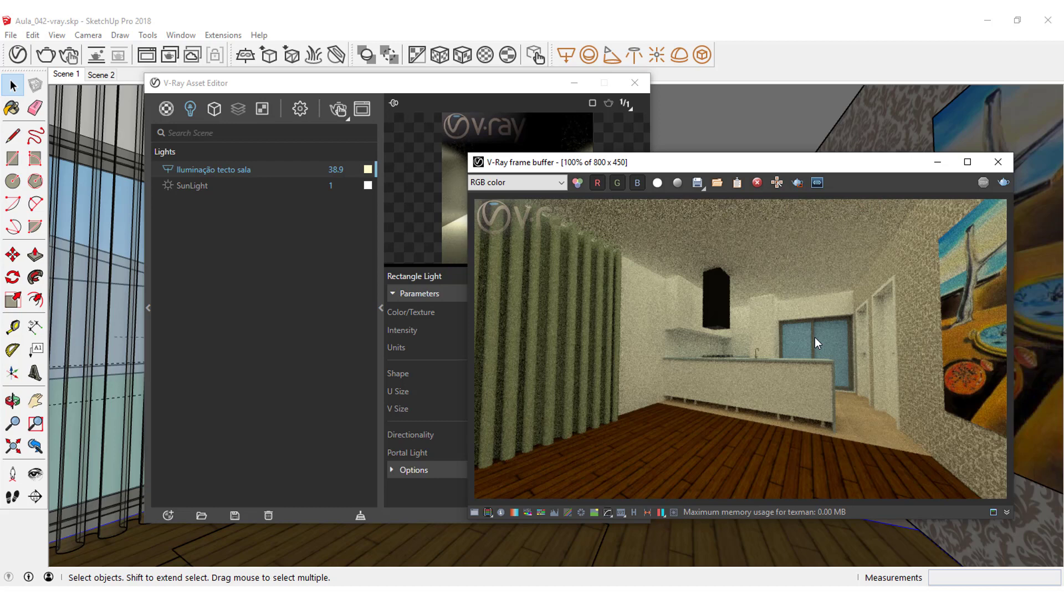
Switch to Scene 2 and spread the Asset Editor and Frame Buffer to expose the ceiling light settings.
{"action": "left_click", "coordinate": [95, 76]}
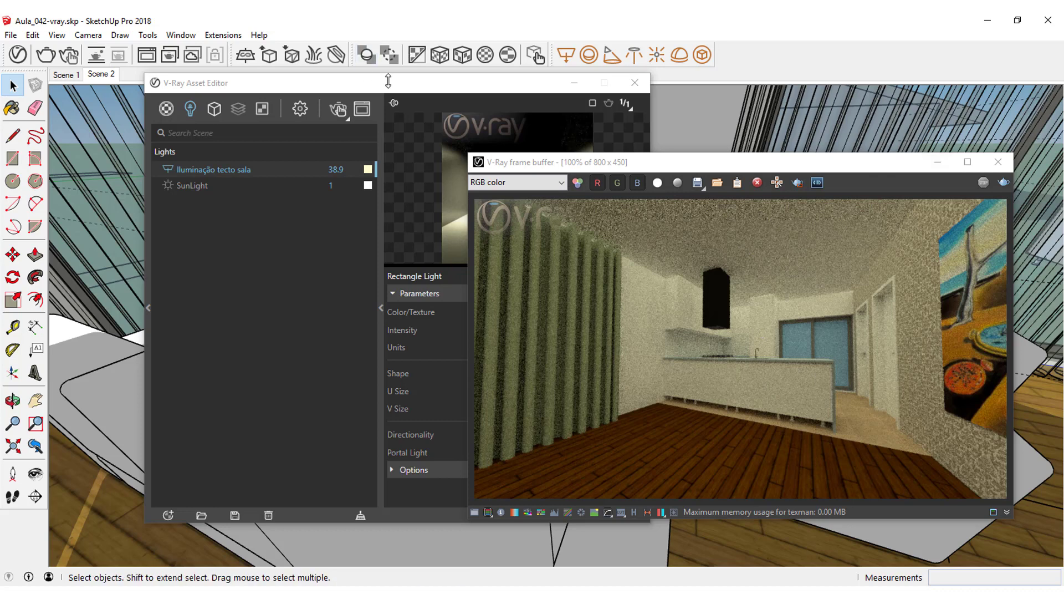
{"action": "left_click_drag", "start_coordinate": [391, 83], "coordinate": [191, 114]}
{"action": "left_click_drag", "start_coordinate": [604, 167], "coordinate": [710, 169]}
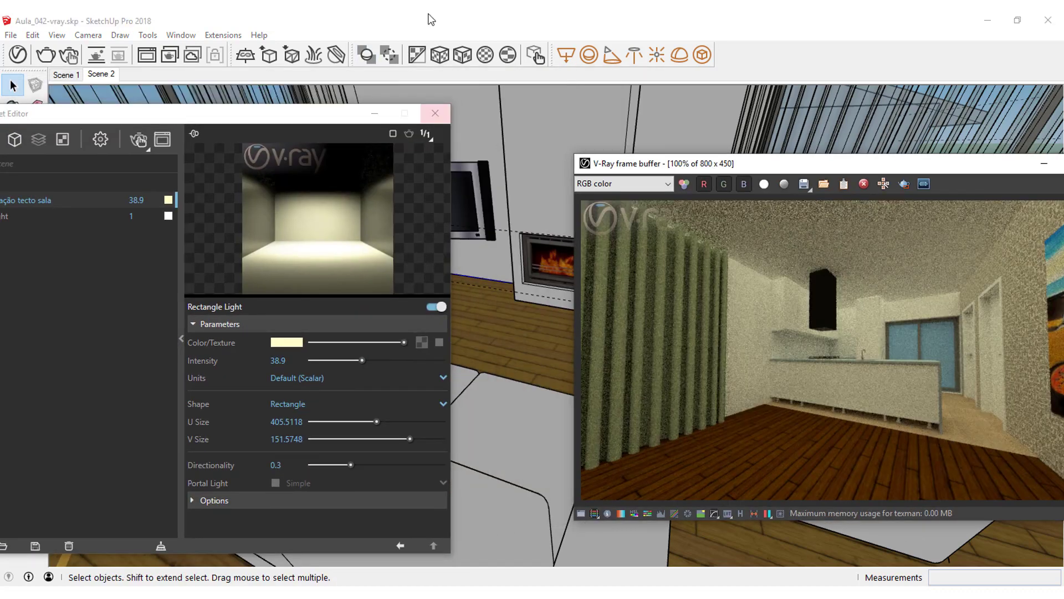
Render the Scene 2 living room with sofas, TV and fireplace, moving the light editor aside.
{"action": "left_click", "coordinate": [69, 55]}
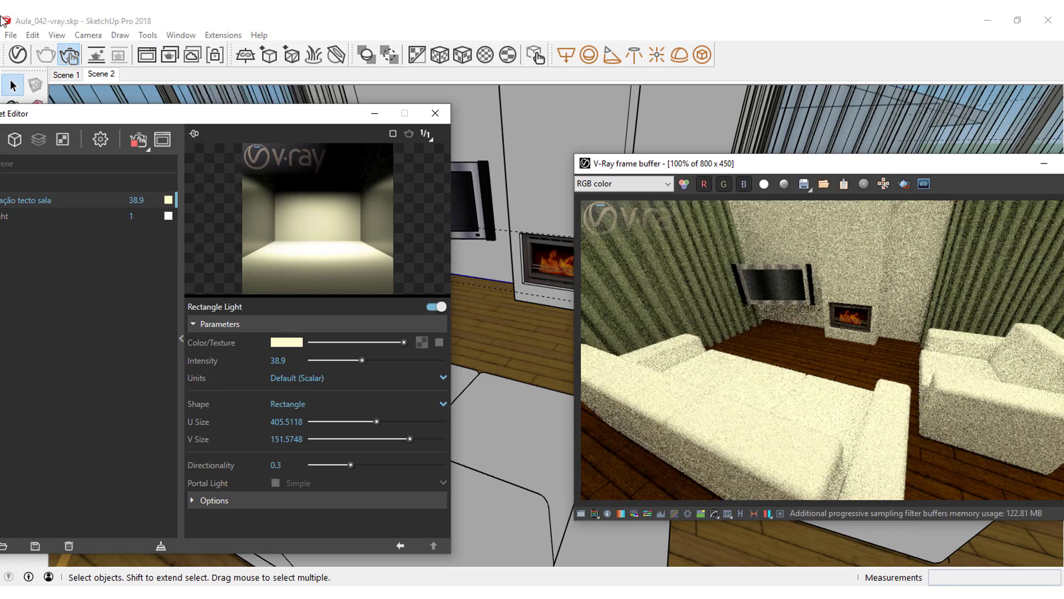
{"action": "left_click_drag", "start_coordinate": [60, 117], "coordinate": [174, 101]}
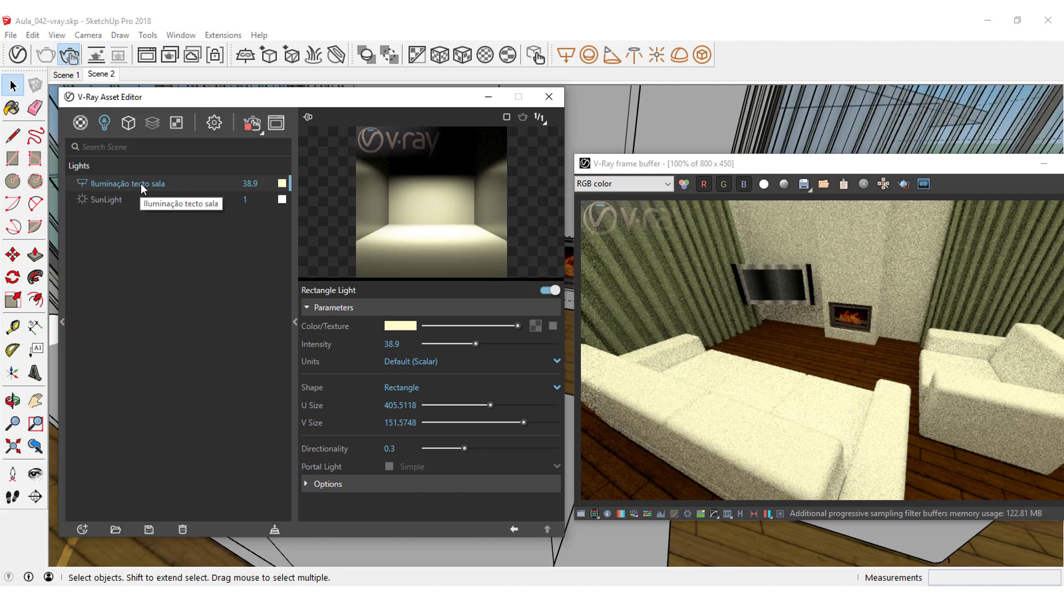
Turn off the Iluminação tecto sala light in the Lights list, triggering a fresh render.
{"action": "left_click", "coordinate": [210, 123]}
{"action": "left_click", "coordinate": [102, 127]}
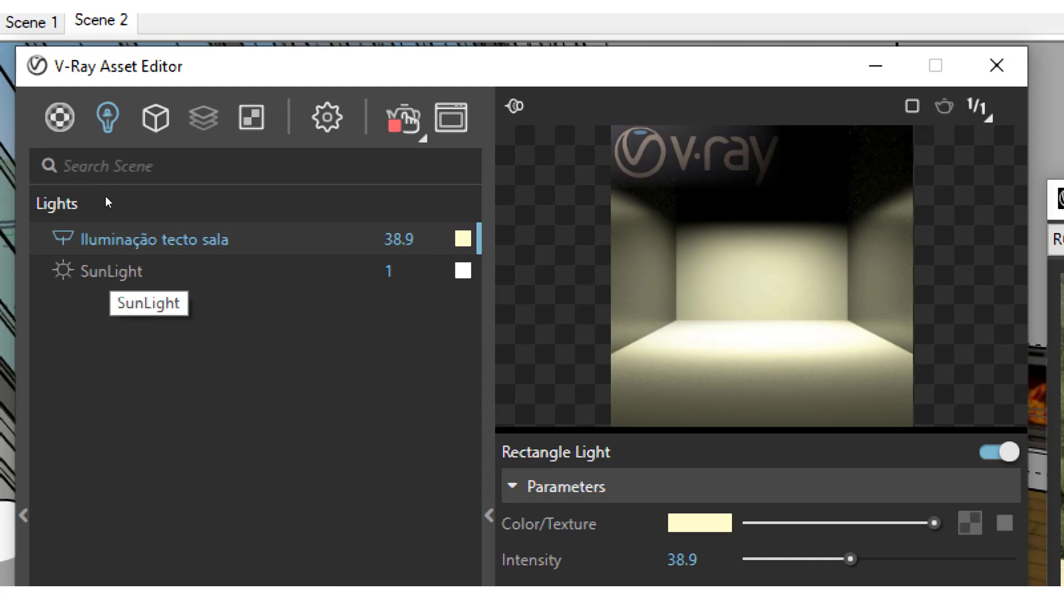
{"action": "key", "text": "Down"}
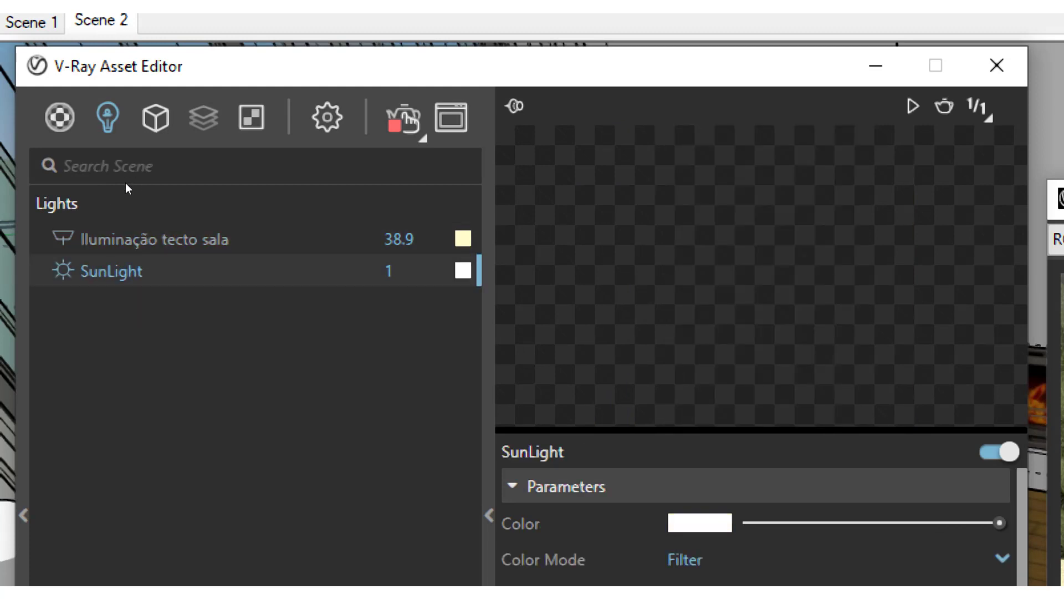
{"action": "key", "text": "Up"}
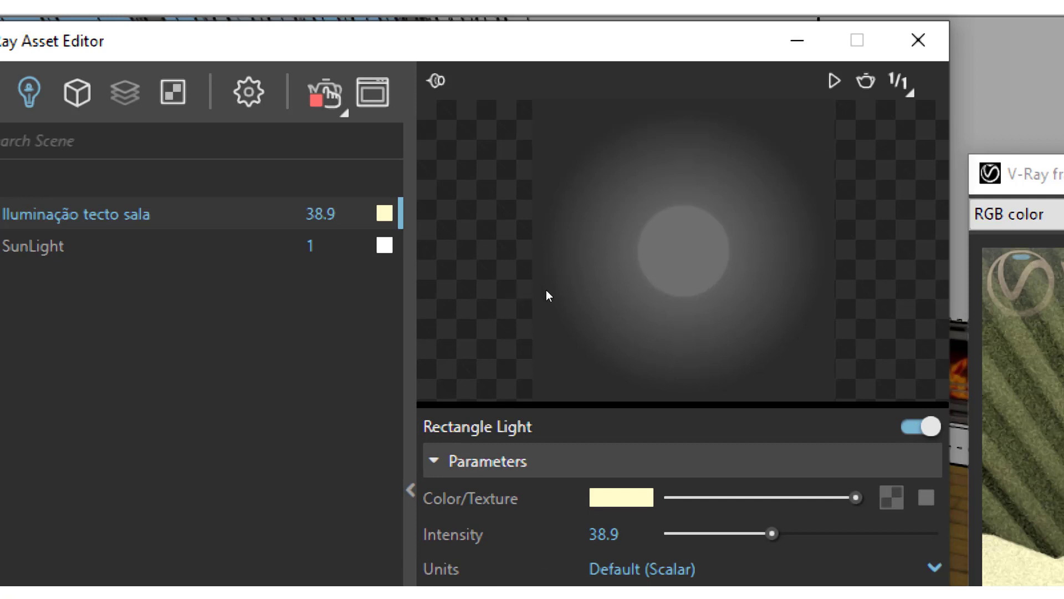
{"action": "key", "text": "space"}
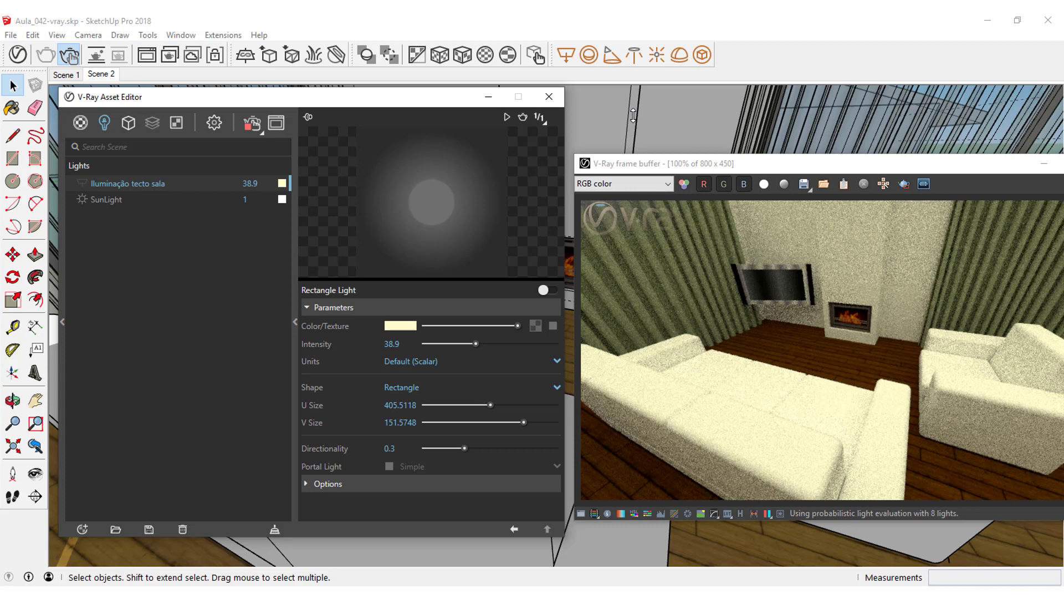
{"action": "scroll", "coordinate": [634, 110], "scroll_direction": "up", "scroll_amount": 1}
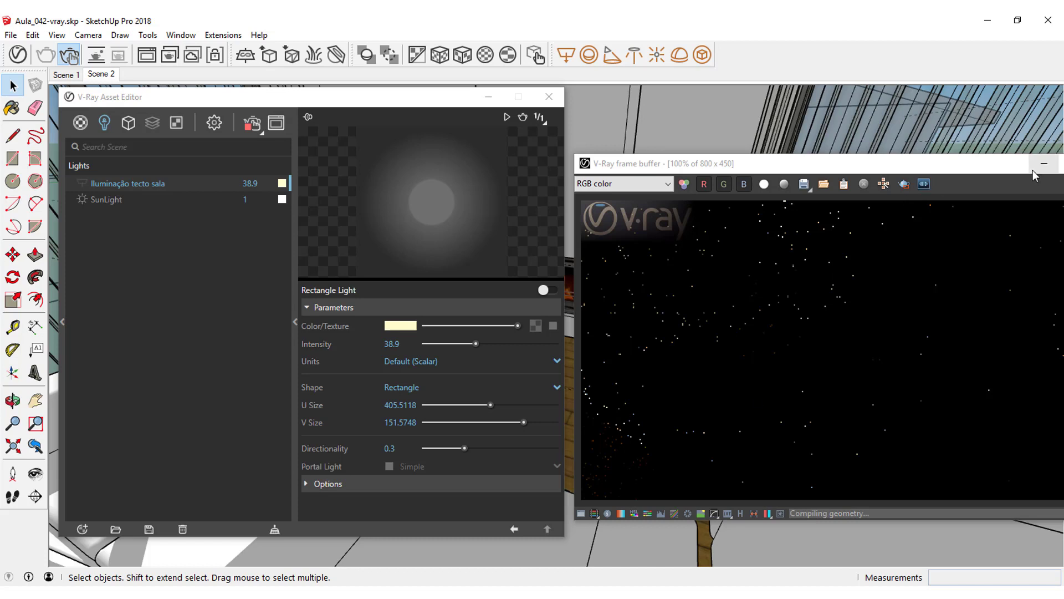
Stop the render, close the Frame Buffer and Asset Editor, and orbit toward the TV and fireplace.
{"action": "left_click_drag", "start_coordinate": [981, 164], "coordinate": [867, 158]}
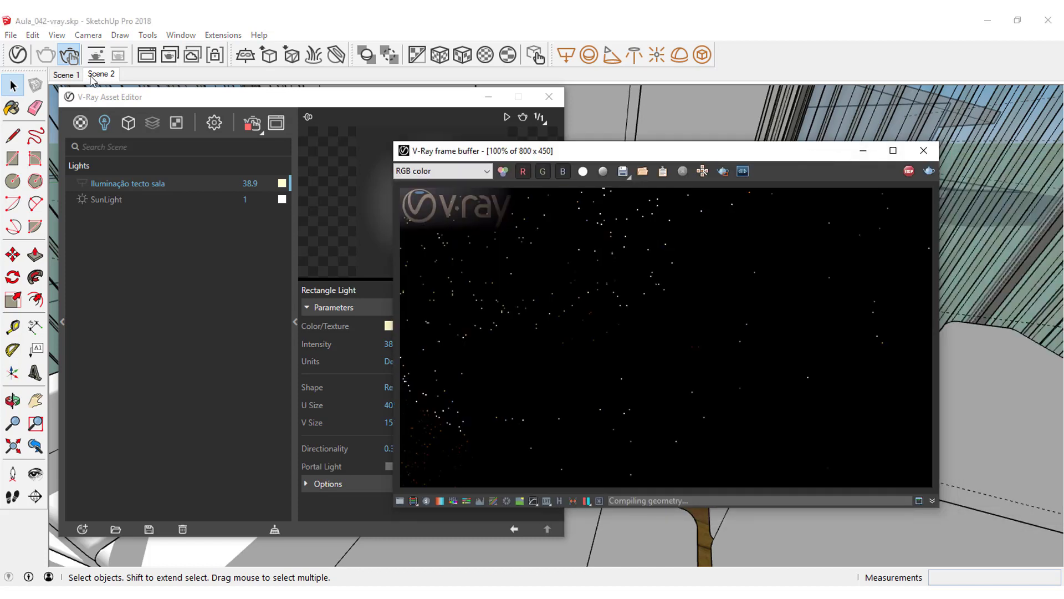
{"action": "left_click", "coordinate": [74, 57]}
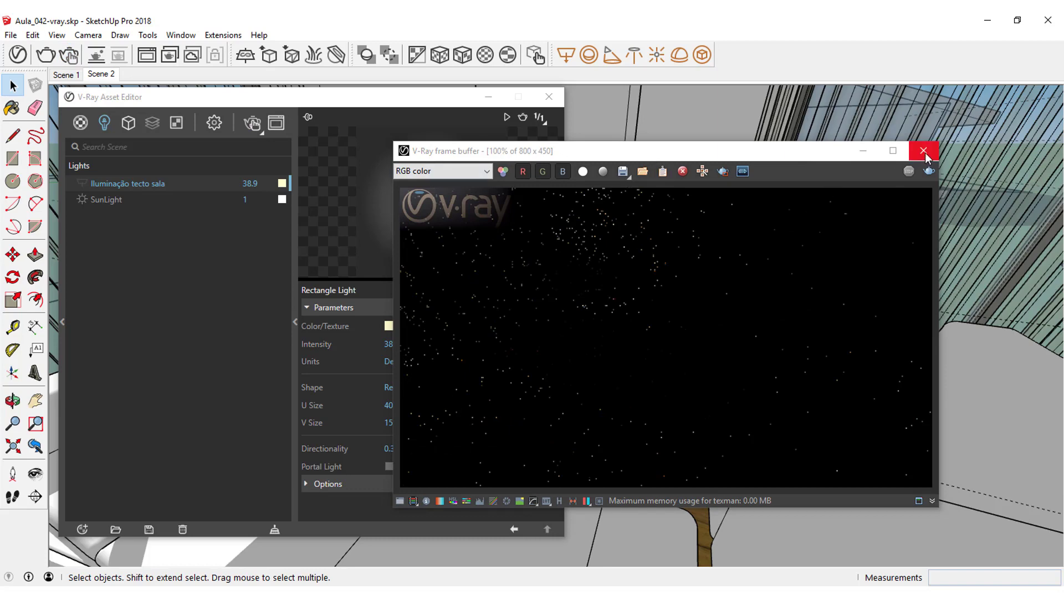
{"action": "left_click", "coordinate": [923, 150]}
{"action": "left_click", "coordinate": [507, 118]}
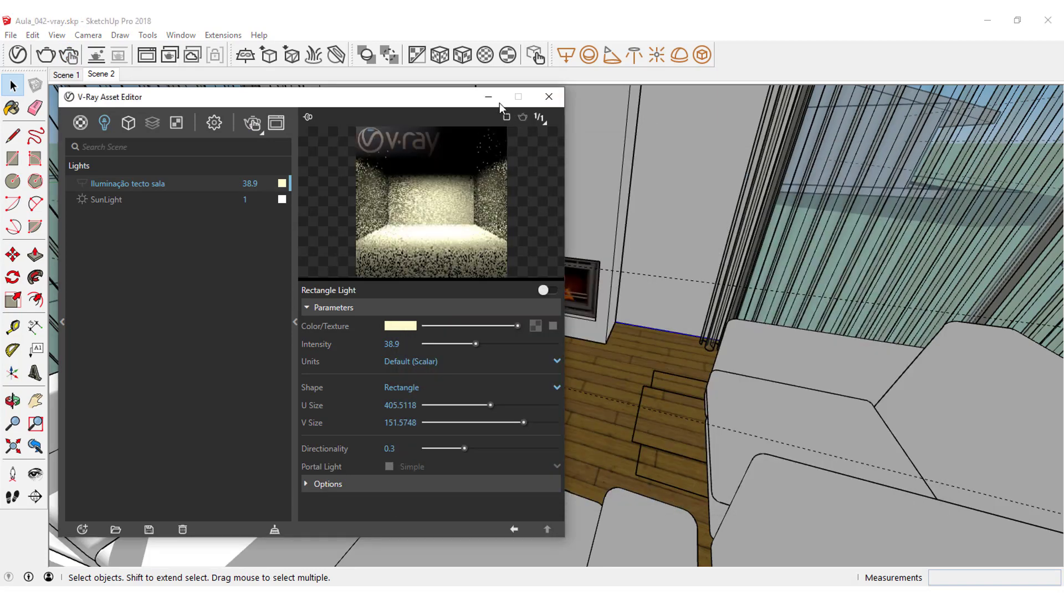
{"action": "left_click", "coordinate": [488, 97]}
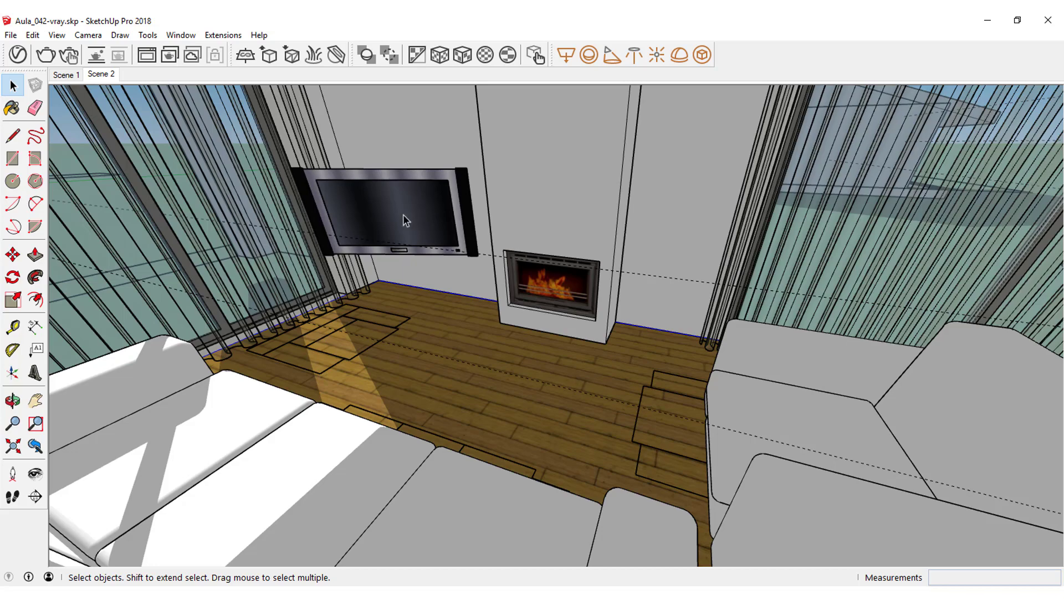
{"action": "mouse_move", "coordinate": [403, 214]}
{"action": "middle_mouse_down"}
{"action": "mouse_move", "coordinate": [365, 226]}
{"action": "mouse_move", "coordinate": [425, 208]}
{"action": "middle_mouse_up"}
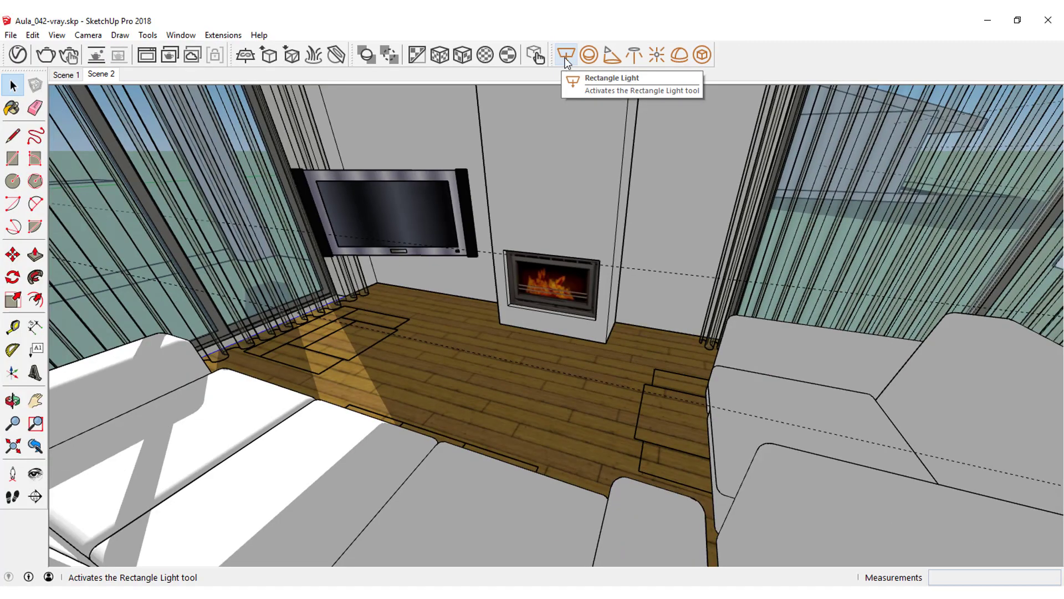
Draw a V-Ray Rectangle Light across the TV screen, check it by orbiting, then return to Scene 2.
{"action": "left_click", "coordinate": [566, 63]}
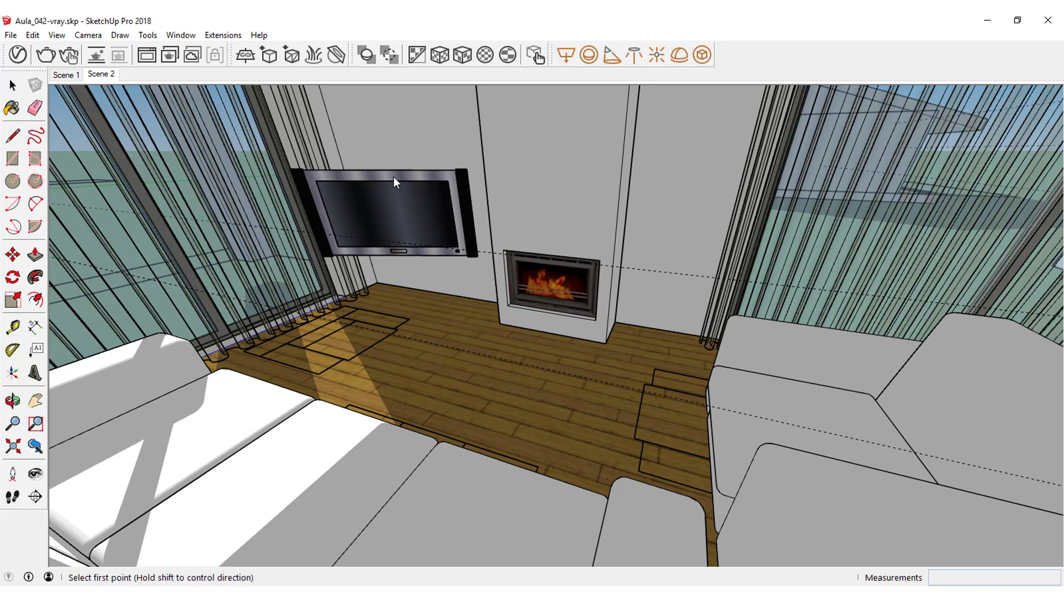
{"action": "left_click", "coordinate": [338, 248]}
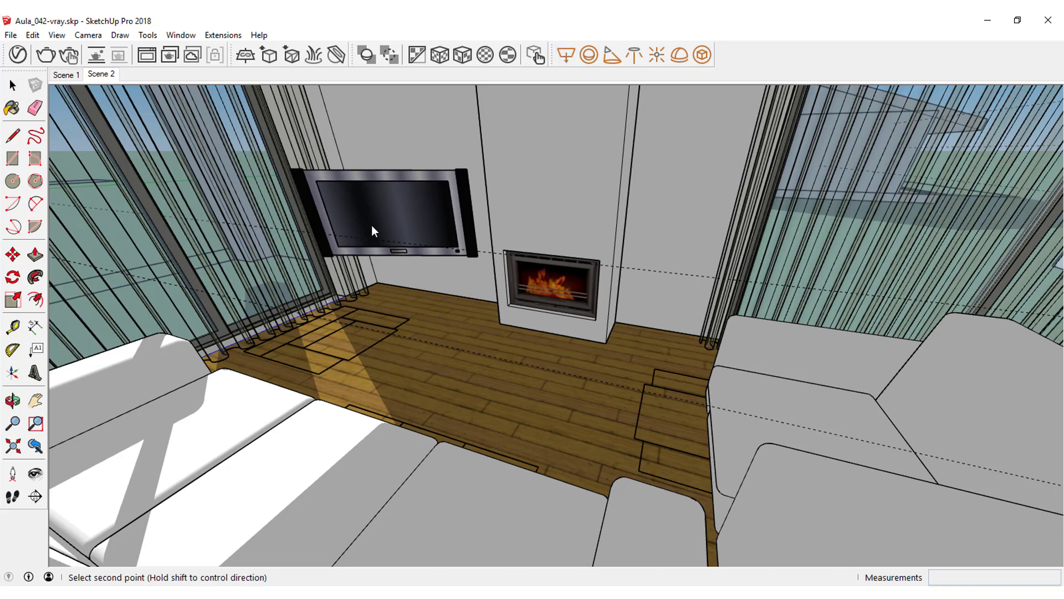
{"action": "left_click", "coordinate": [447, 182]}
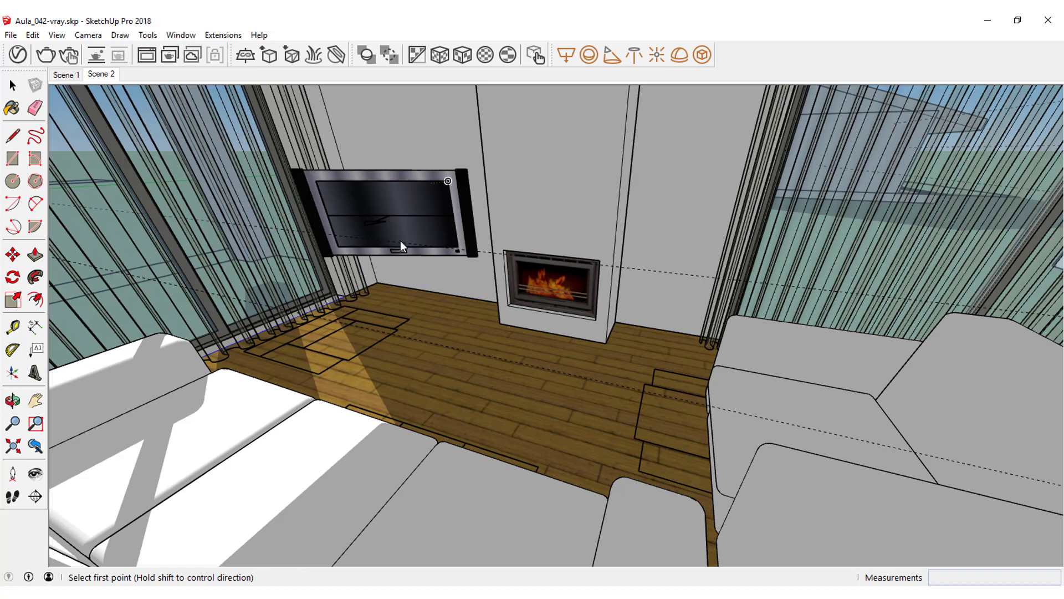
{"action": "middle_click_drag", "start_coordinate": [437, 245], "coordinate": [814, 273]}
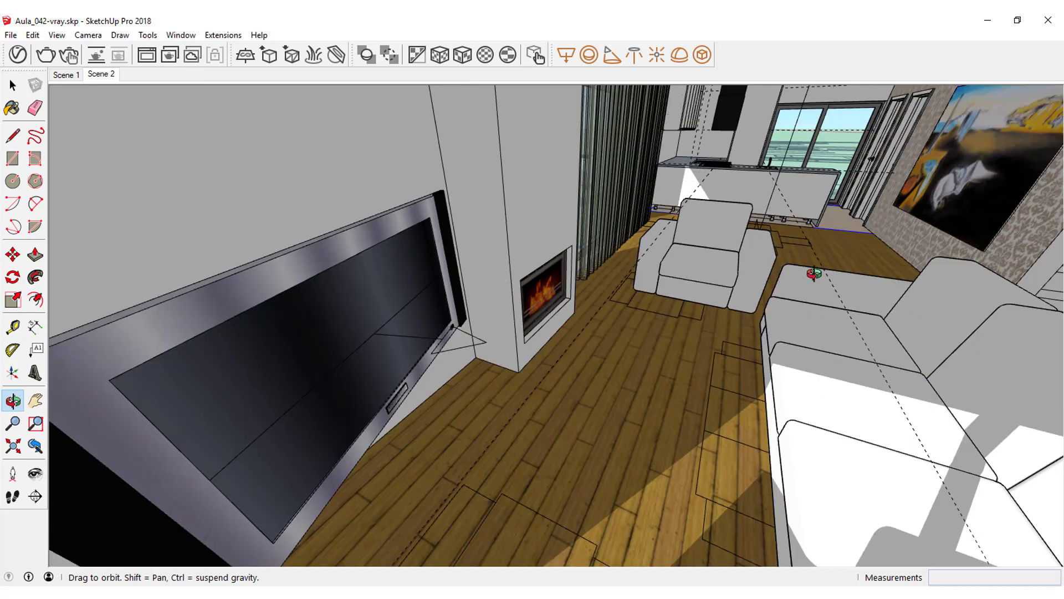
{"action": "mouse_move", "coordinate": [814, 273]}
{"action": "middle_mouse_down"}
{"action": "mouse_move", "coordinate": [866, 252]}
{"action": "mouse_move", "coordinate": [410, 233]}
{"action": "mouse_move", "coordinate": [222, 166]}
{"action": "middle_mouse_up"}
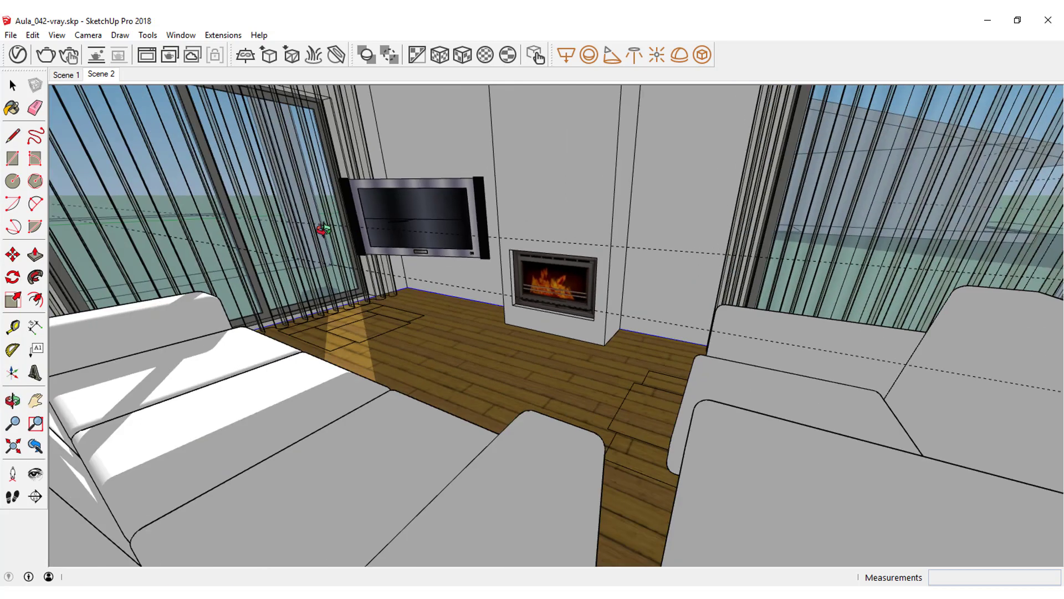
{"action": "left_click", "coordinate": [109, 73]}
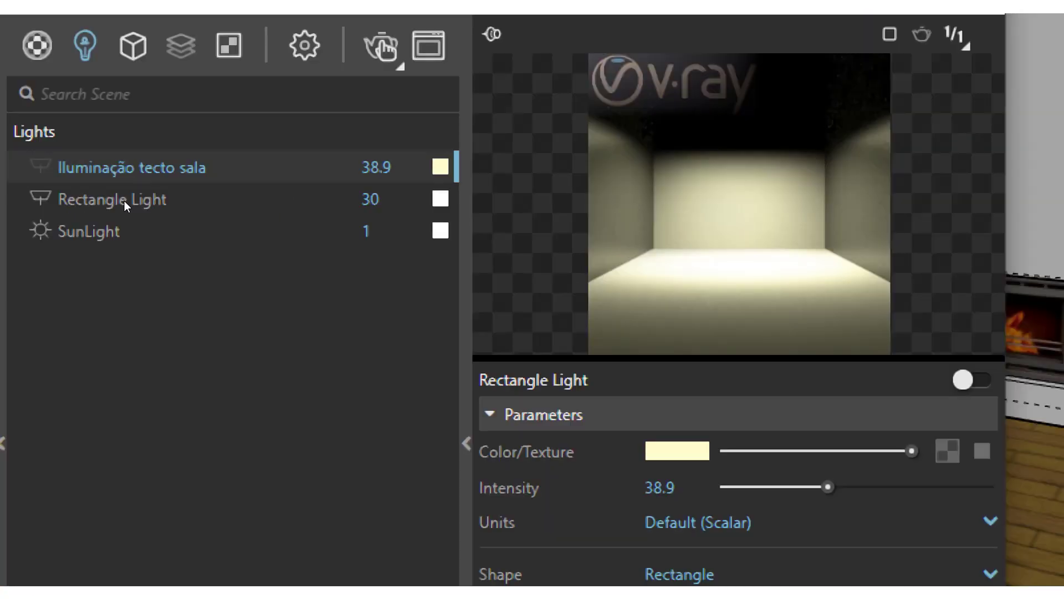
Rename the Rectangle Light entry in the Asset Editor Lights list to 'Televisão'.
{"action": "left_click", "coordinate": [124, 203]}
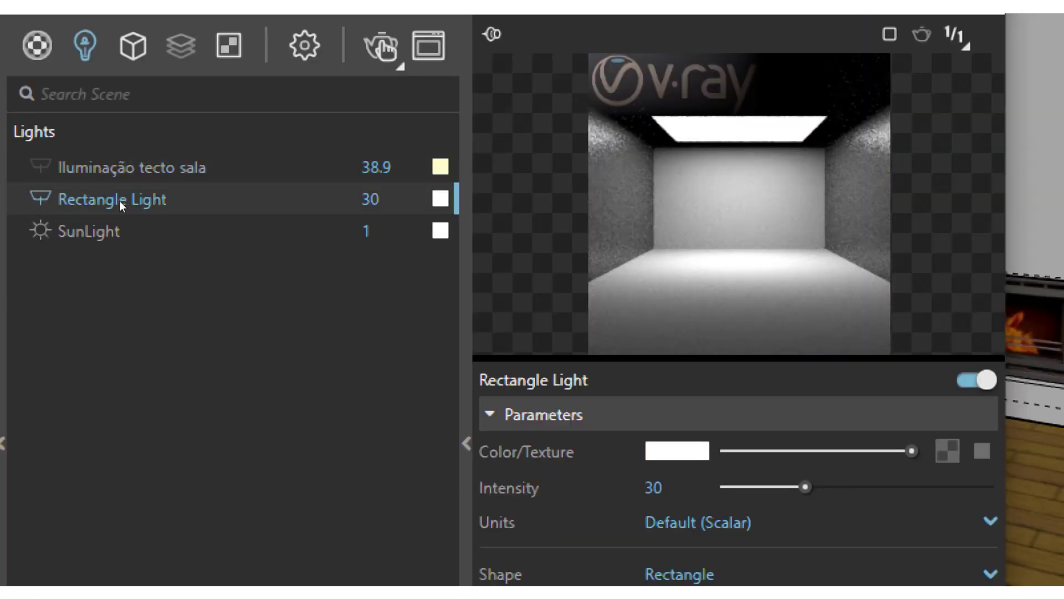
{"action": "left_click", "coordinate": [118, 201]}
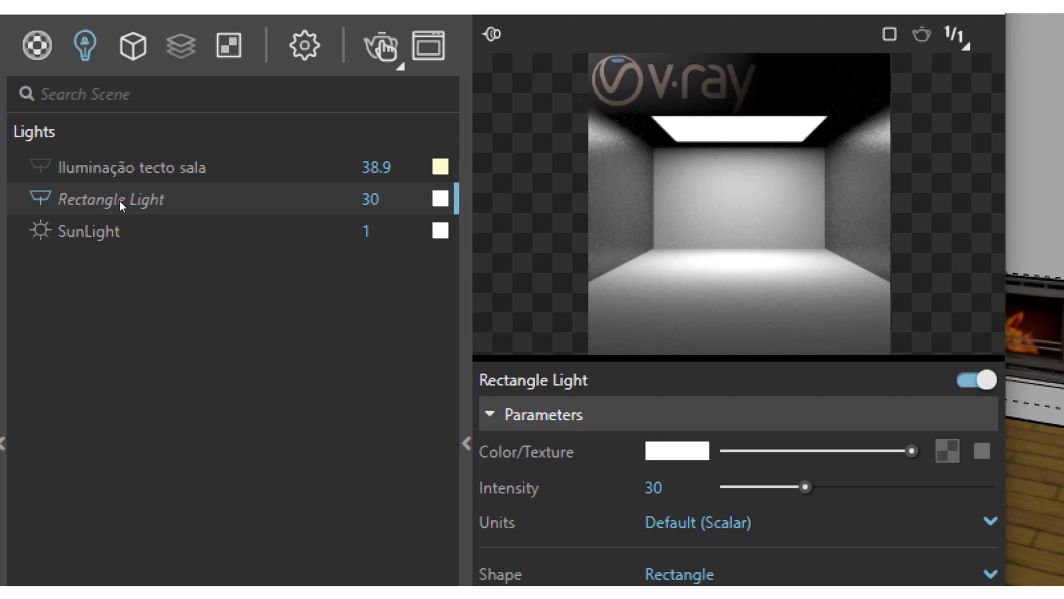
{"action": "key", "text": "BackSpace"}
{"action": "key", "text": "BackSpace"}
{"action": "key", "text": "BackSpace"}
{"action": "key", "text": "BackSpace"}
{"action": "key", "text": "BackSpace"}
{"action": "key", "text": "BackSpace"}
{"action": "key", "text": "BackSpace"}
{"action": "key", "text": "BackSpace"}
{"action": "type", "text": "Televisão"}
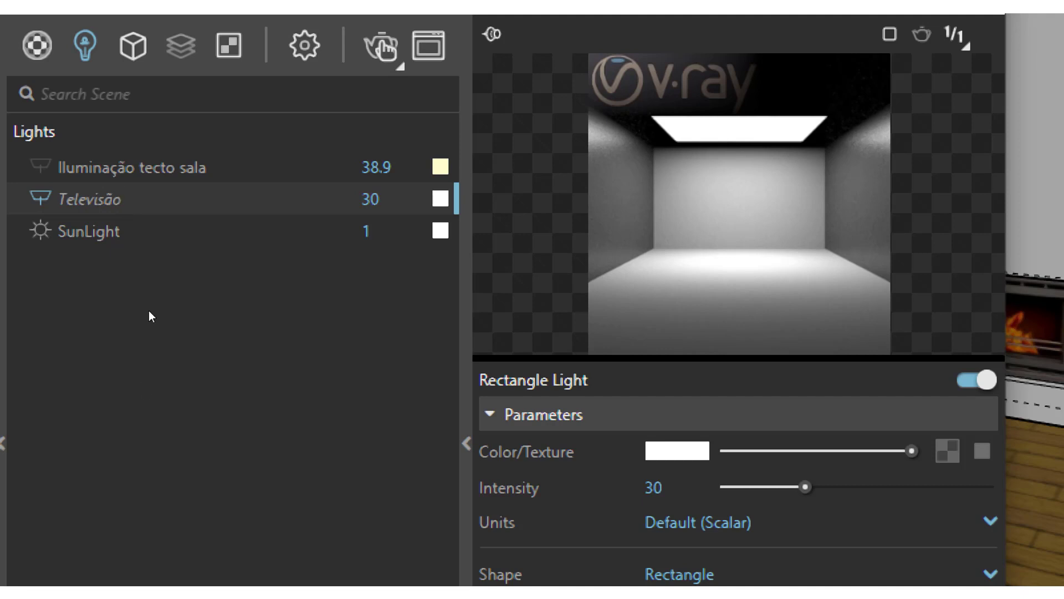
{"action": "key", "text": "Return"}
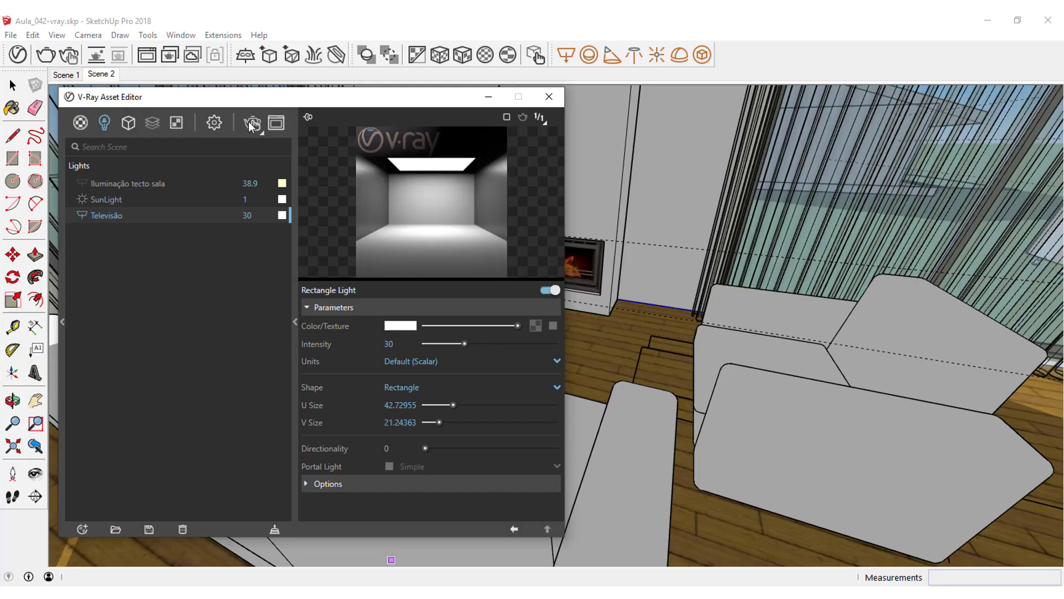
Render the room with the TV light and set the Televisão light intensity to 77.2.
{"action": "left_click", "coordinate": [251, 123]}
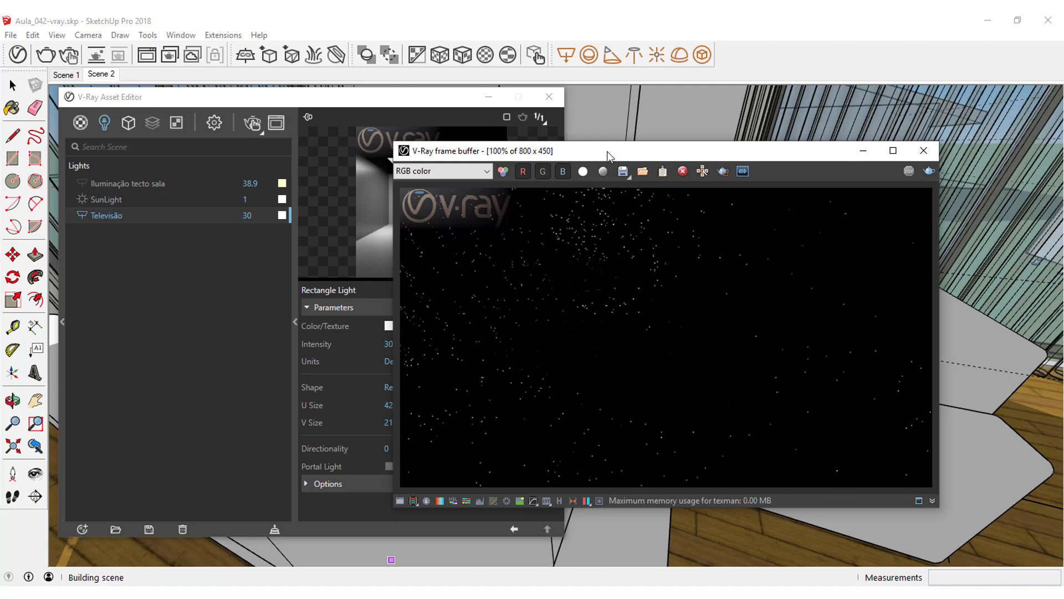
{"action": "left_click_drag", "start_coordinate": [610, 150], "coordinate": [694, 124]}
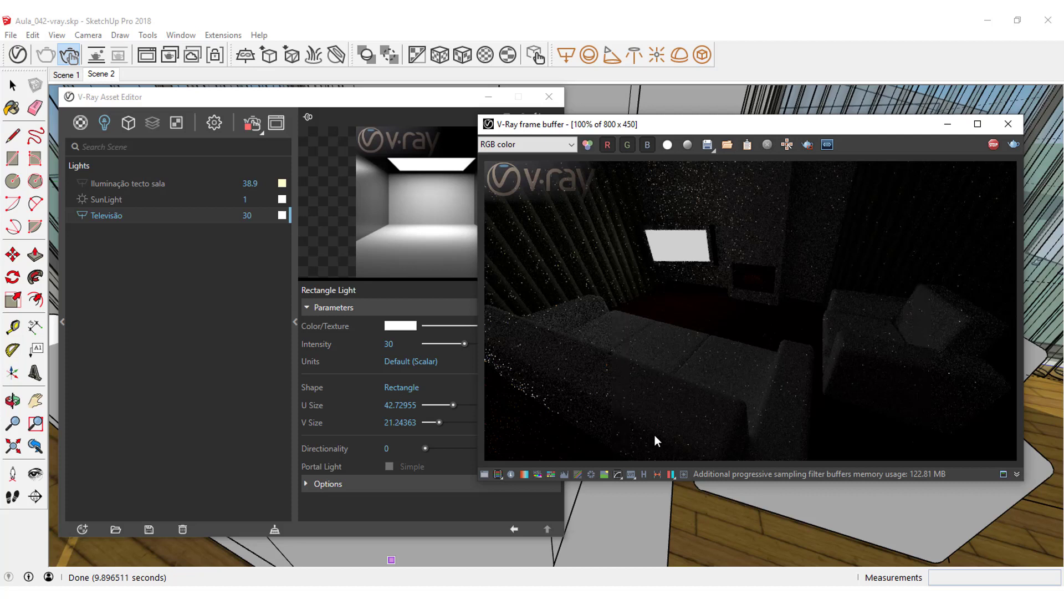
{"action": "left_click_drag", "start_coordinate": [545, 128], "coordinate": [637, 122]}
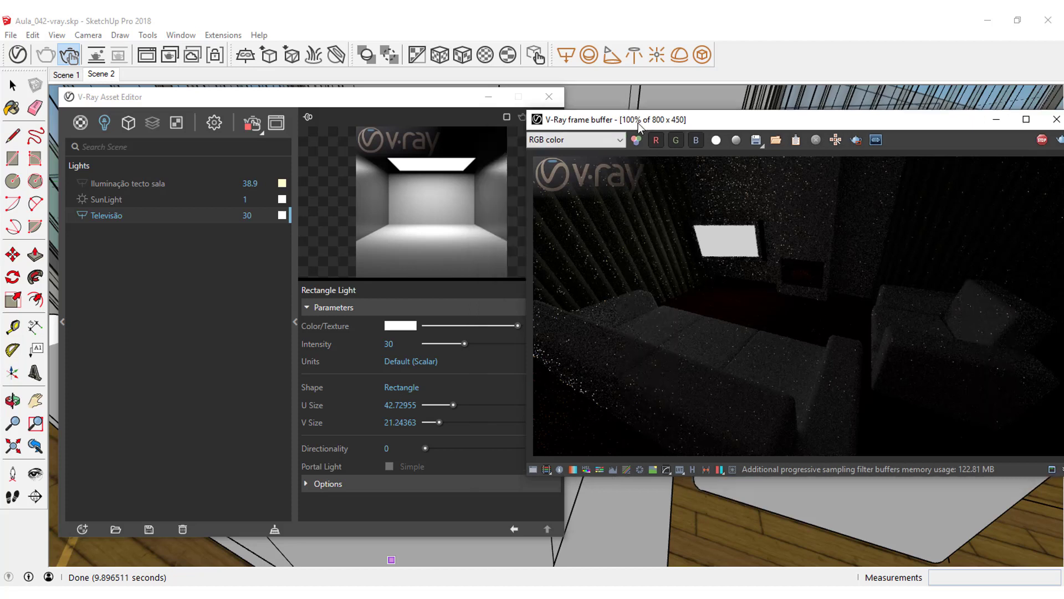
{"action": "left_click_drag", "start_coordinate": [463, 343], "coordinate": [526, 348]}
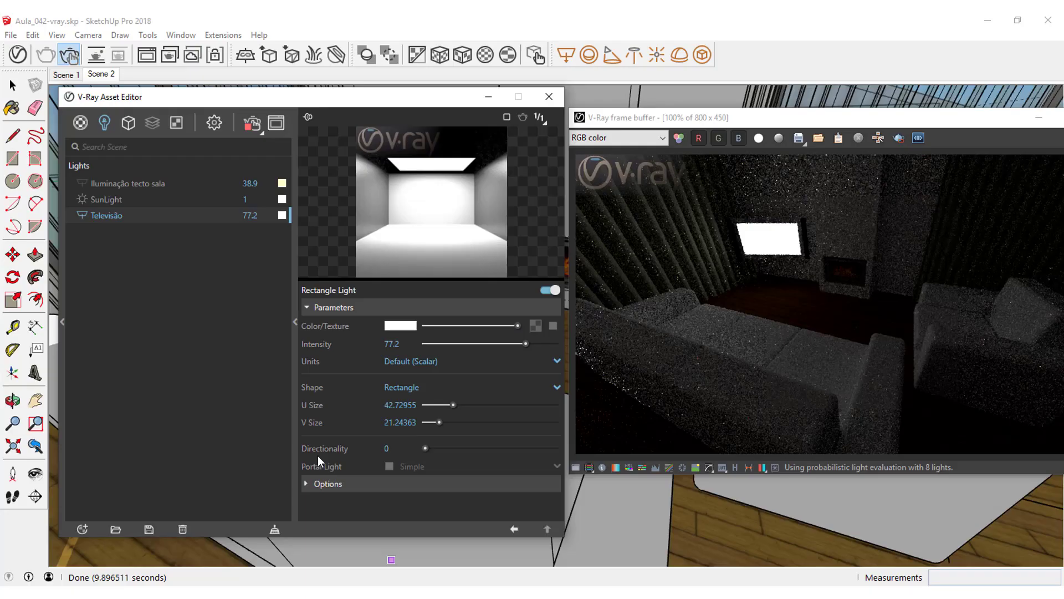
{"action": "left_click_drag", "start_coordinate": [424, 447], "coordinate": [526, 453]}
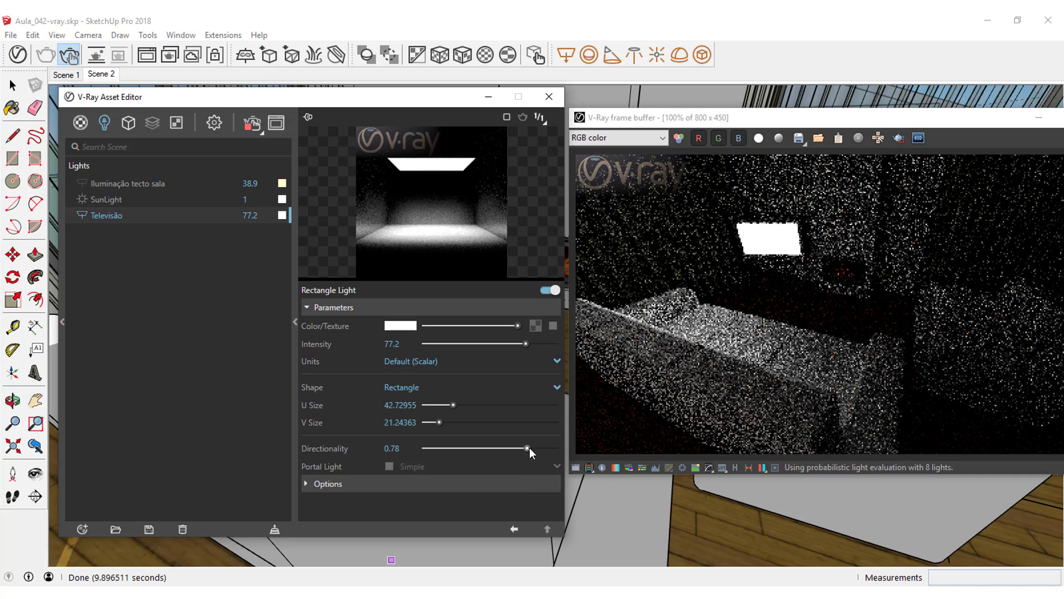
{"action": "left_click_drag", "start_coordinate": [530, 448], "coordinate": [411, 449]}
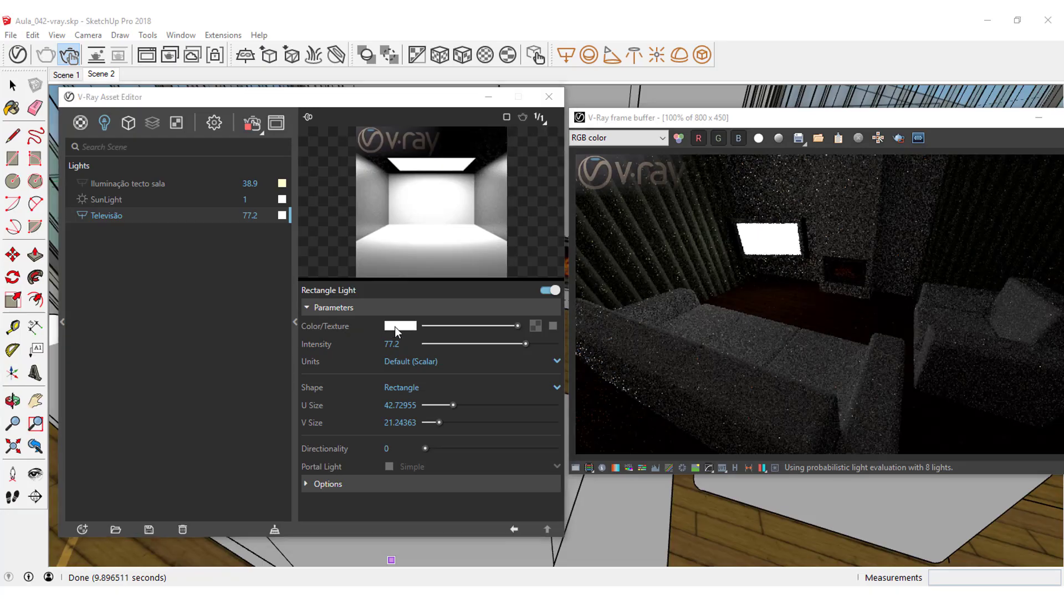
Change the Televisão light colour from white to a pale yellow swatch in the Color Picker.
{"action": "left_click", "coordinate": [396, 327]}
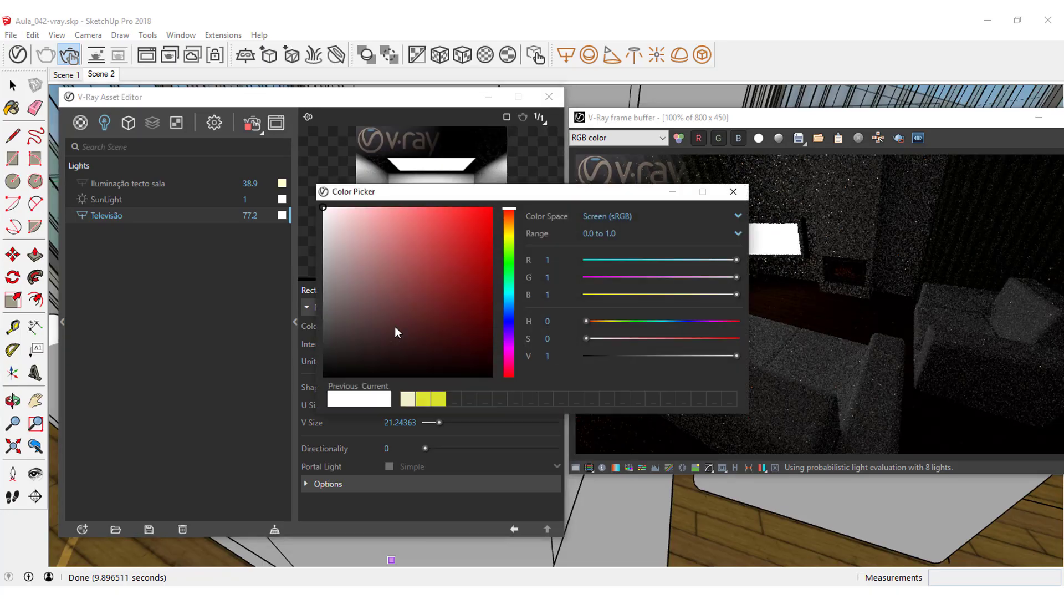
{"action": "left_click", "coordinate": [407, 399]}
{"action": "left_click", "coordinate": [732, 191]}
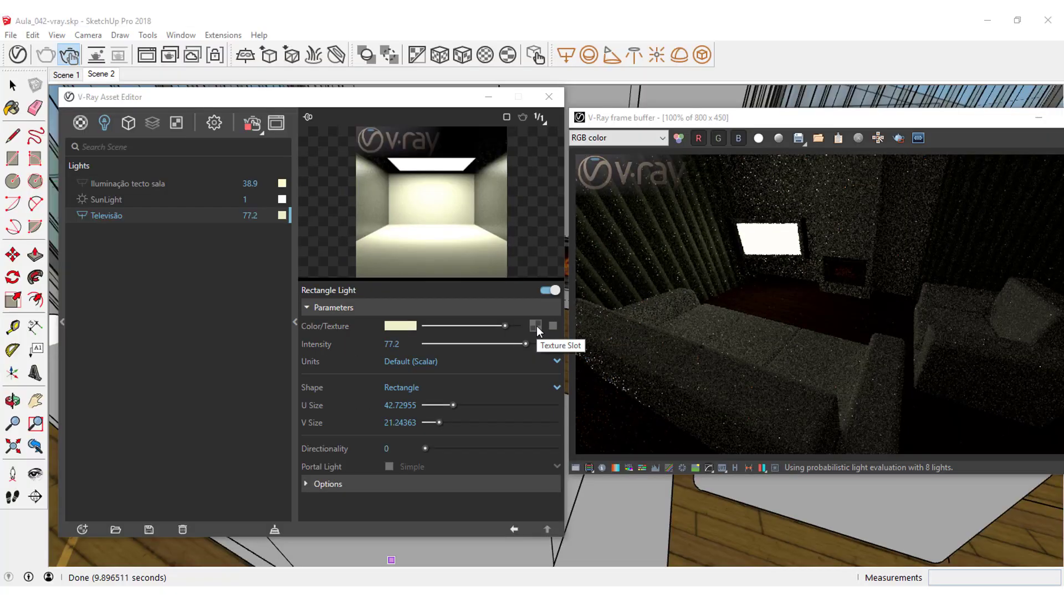
Give the Televisão light colour a Bitmap texture and select the kitchen image a4.jpg.
{"action": "left_click", "coordinate": [537, 327]}
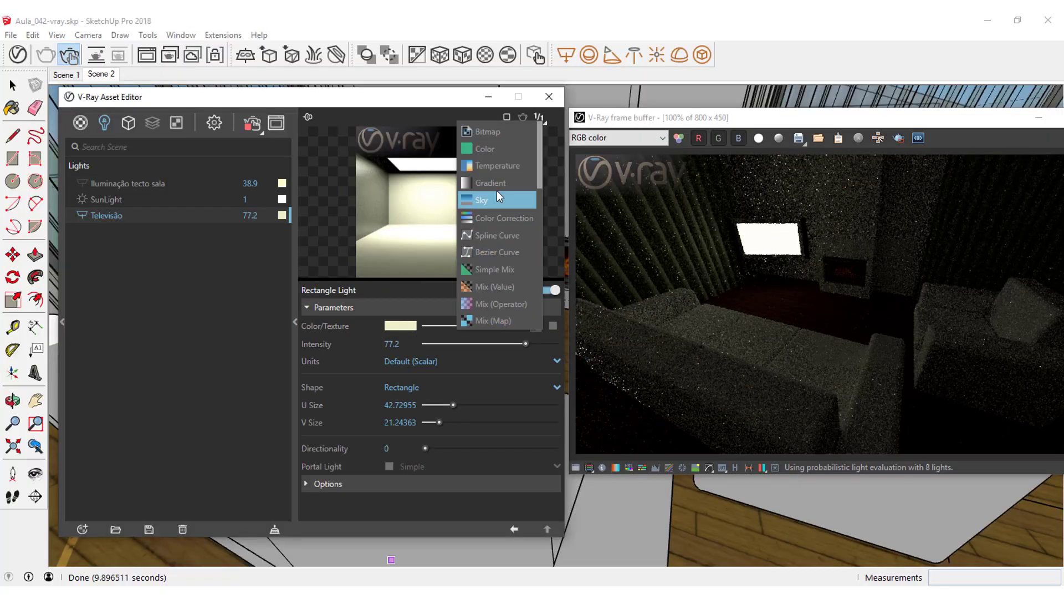
{"action": "left_click", "coordinate": [501, 131]}
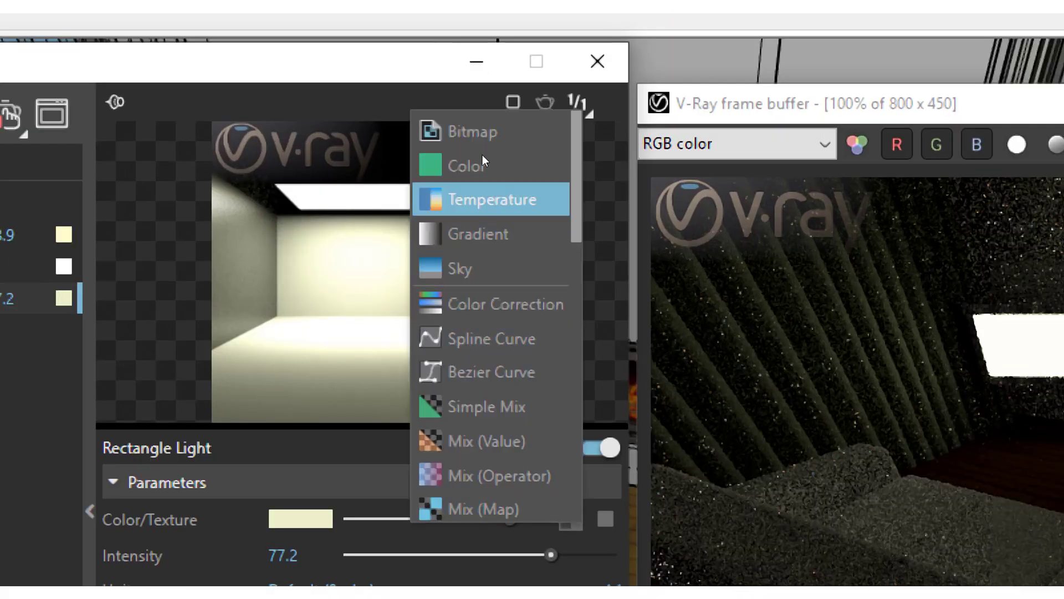
{"action": "left_click", "coordinate": [485, 131]}
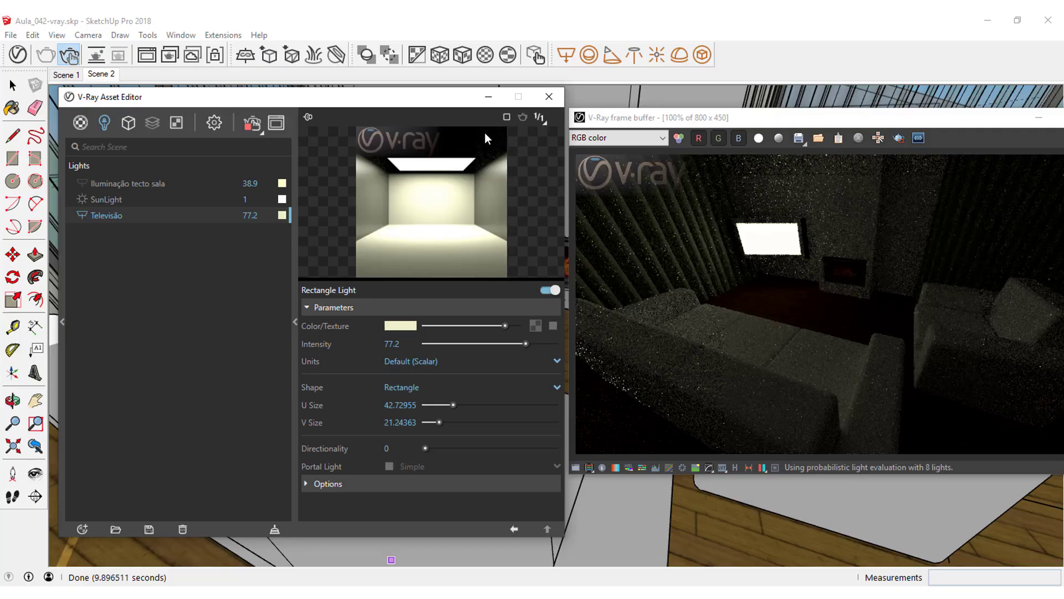
{"action": "left_click", "coordinate": [532, 324]}
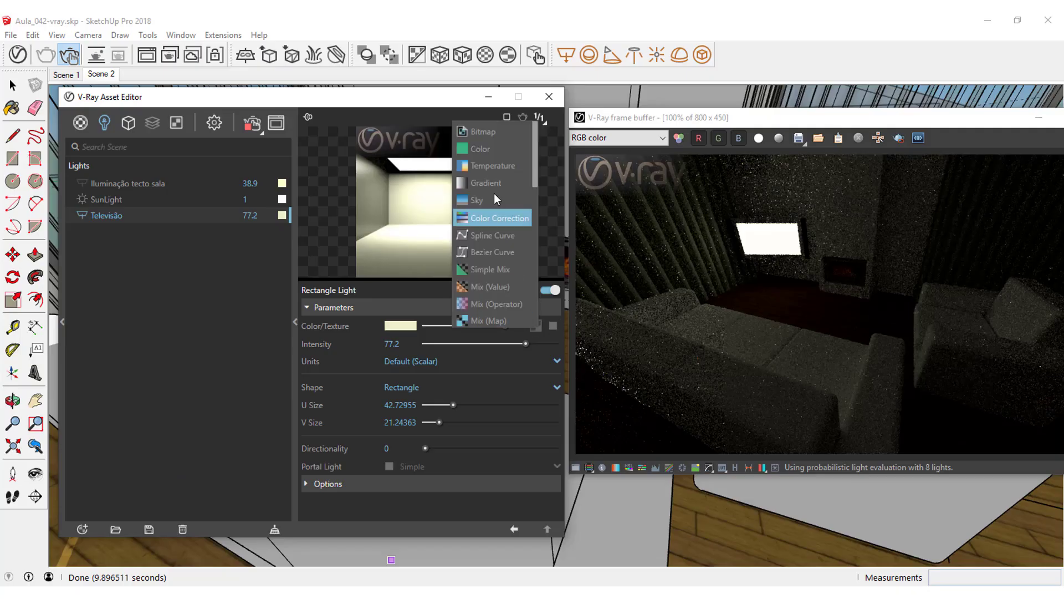
{"action": "left_click", "coordinate": [480, 135]}
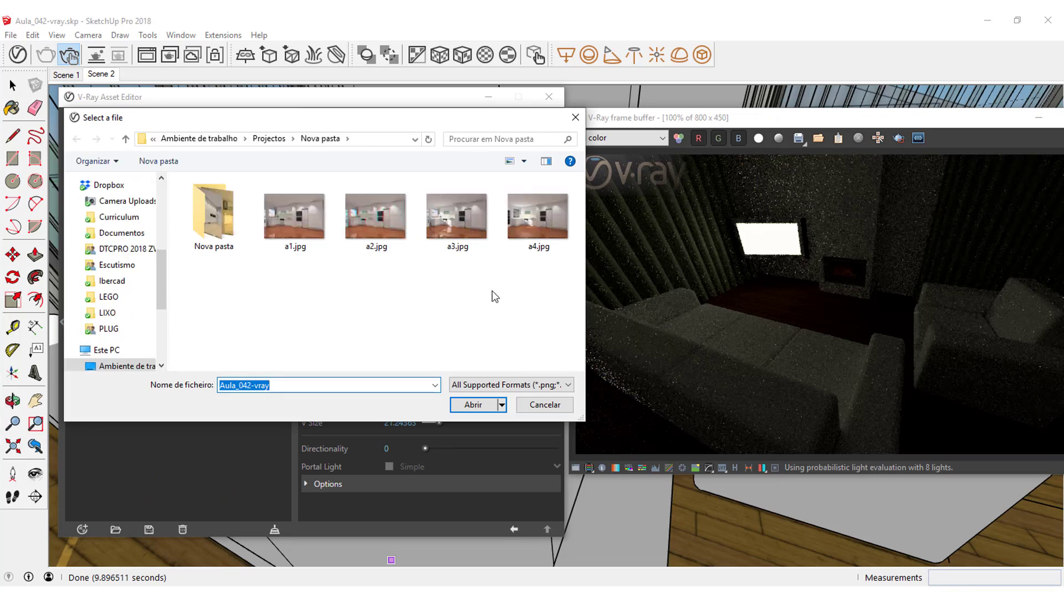
{"action": "left_click", "coordinate": [527, 222]}
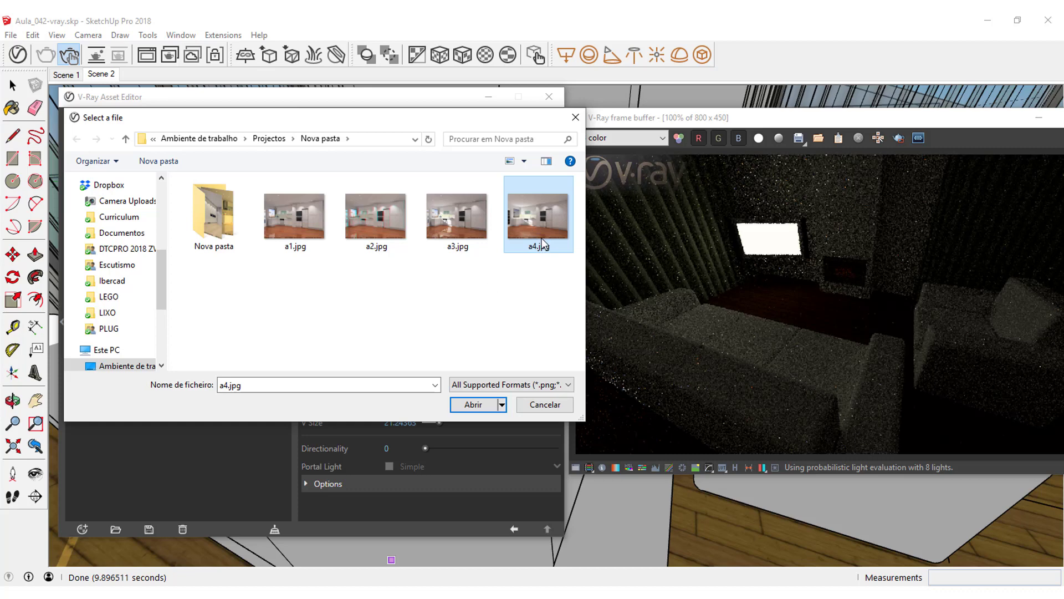
{"action": "right_click", "coordinate": [538, 206]}
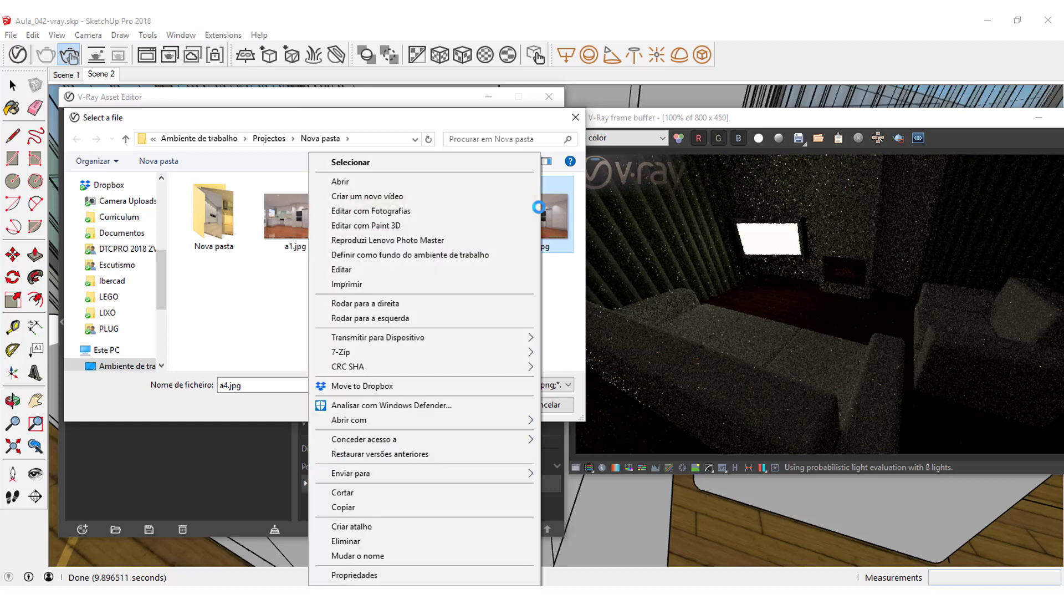
{"action": "left_click", "coordinate": [389, 182]}
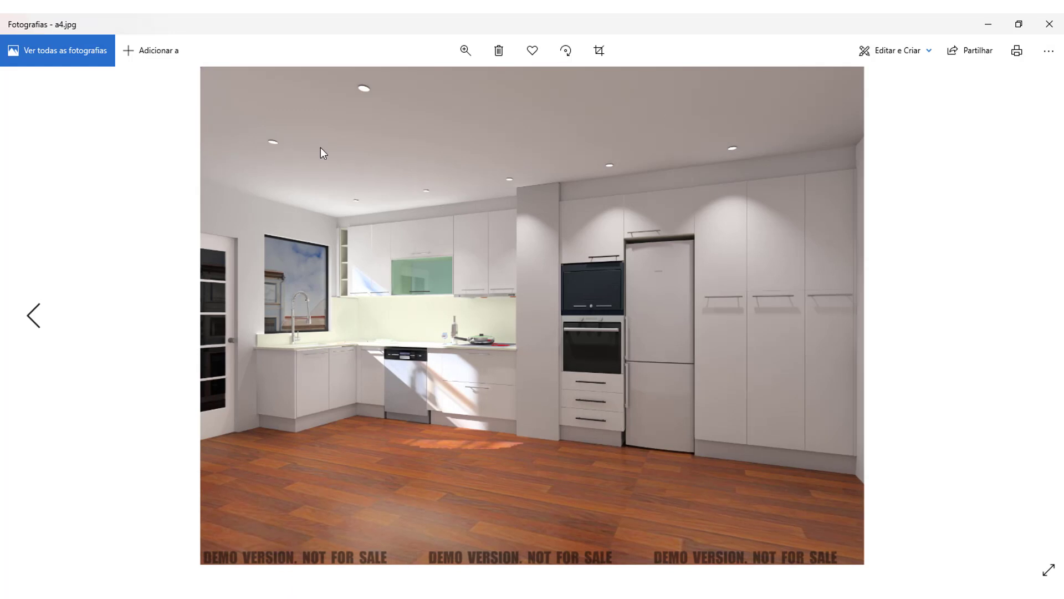
{"action": "left_click", "coordinate": [1058, 21]}
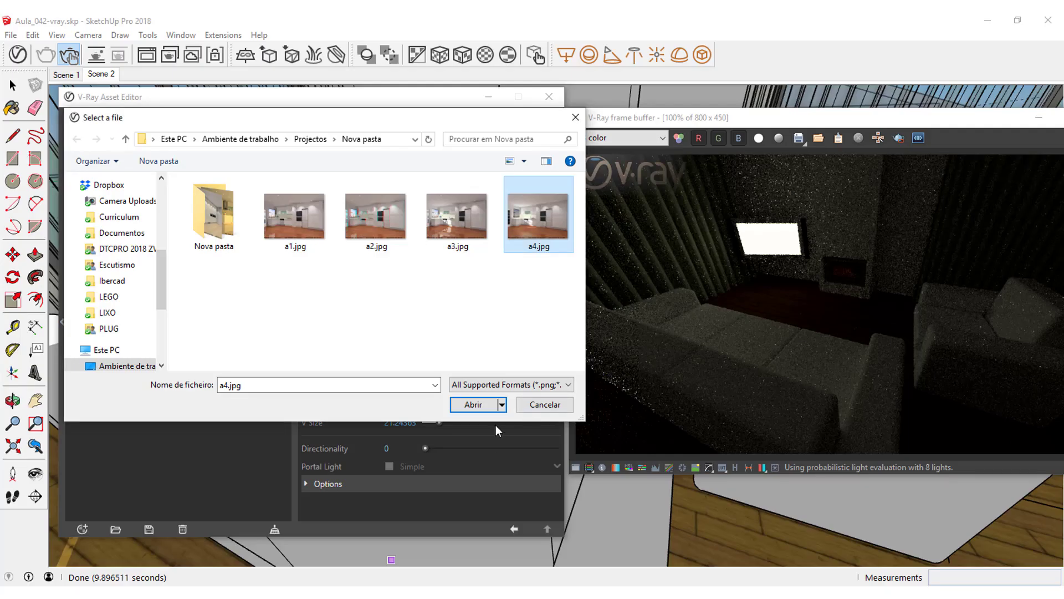
Load a4.jpg as the Televisão light's bitmap and check its colour manipulation settings.
{"action": "left_click", "coordinate": [481, 406]}
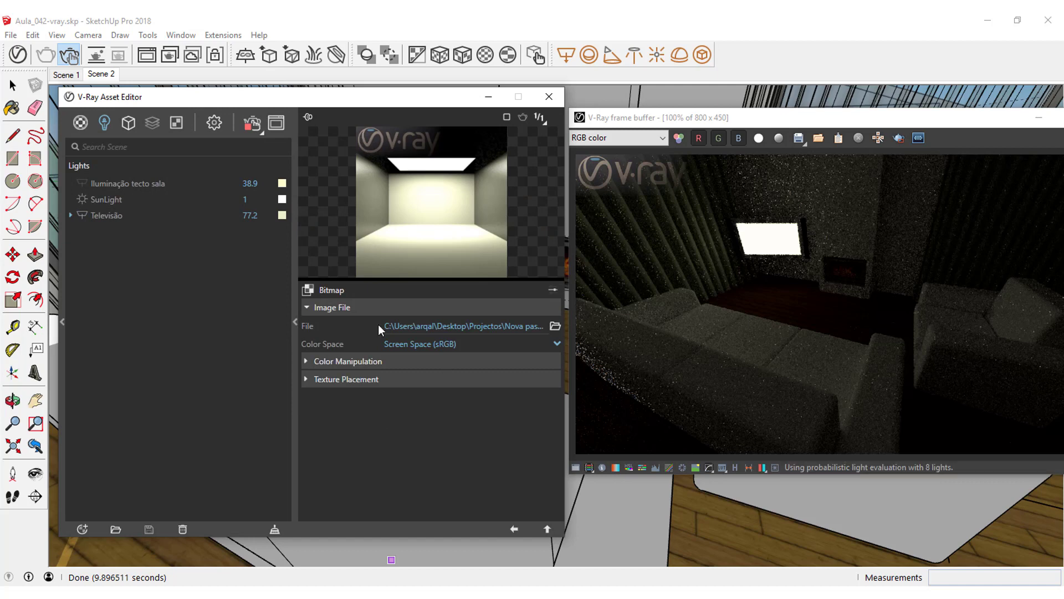
{"action": "left_click", "coordinate": [307, 361]}
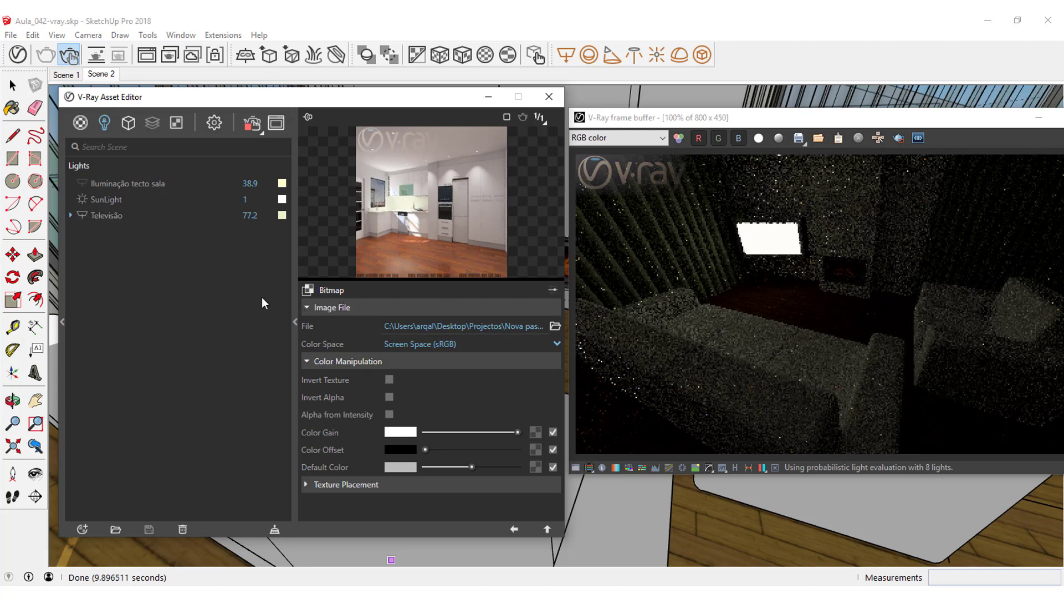
{"action": "left_click", "coordinate": [104, 217]}
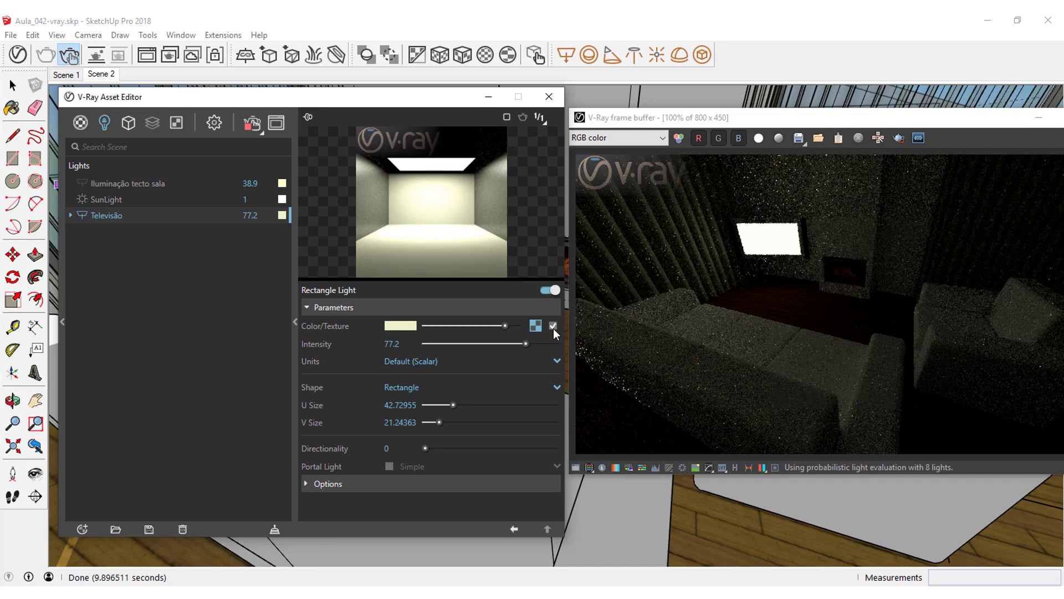
Enable the kitchen texture on the Televisão light's colour and set directionality to 0.8.
{"action": "left_click", "coordinate": [553, 325]}
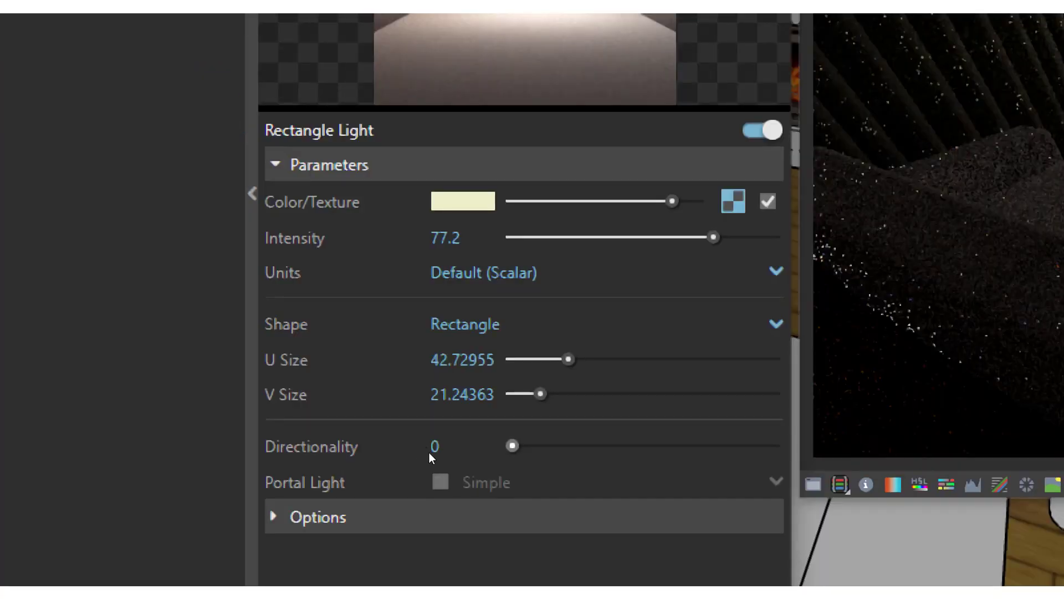
{"action": "left_click_drag", "start_coordinate": [422, 451], "coordinate": [530, 456]}
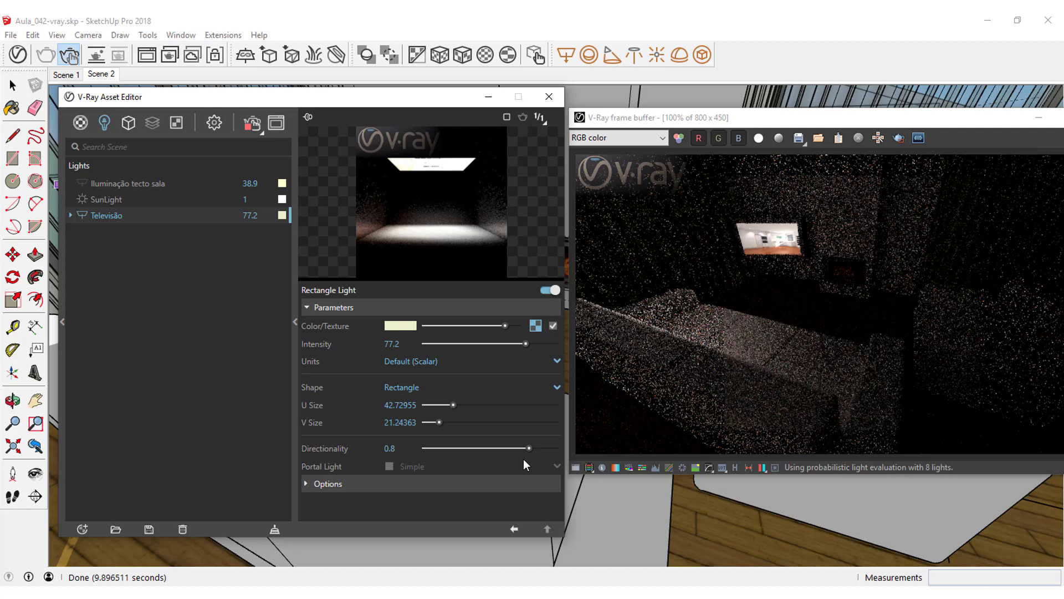
After checking SunLight, tick Invisible in the Televisão light's Options.
{"action": "left_click", "coordinate": [194, 200]}
{"action": "left_click", "coordinate": [193, 201]}
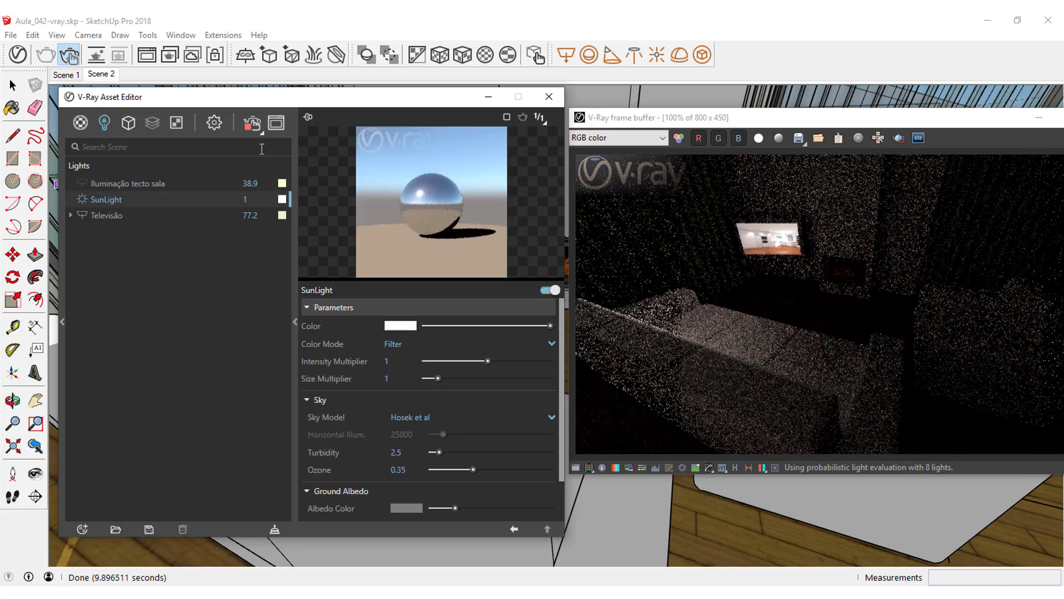
{"action": "left_click", "coordinate": [101, 215]}
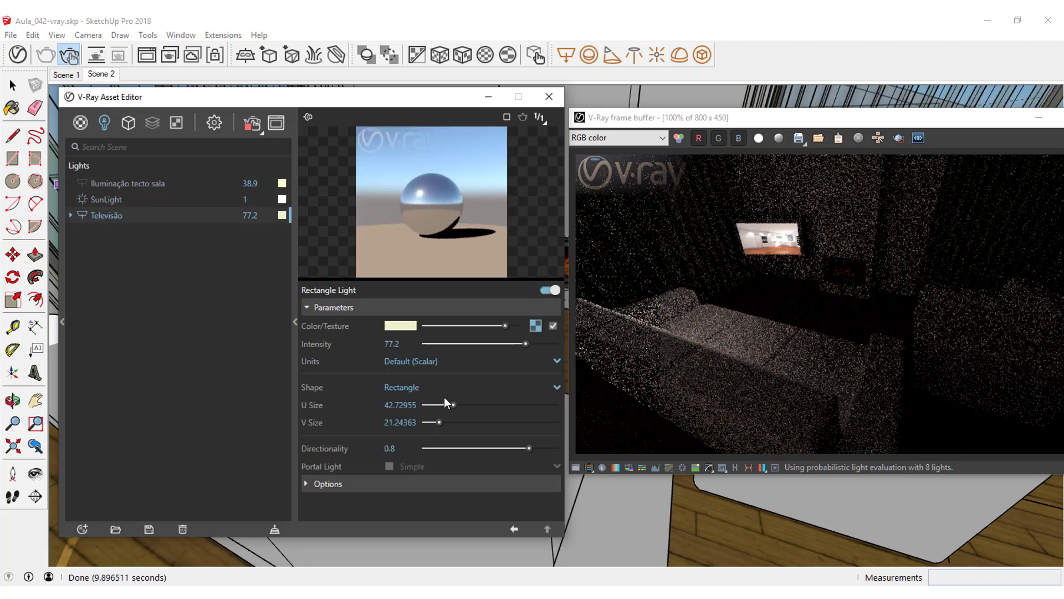
{"action": "left_click", "coordinate": [308, 482]}
{"action": "scroll", "coordinate": [316, 476], "scroll_direction": "down", "scroll_amount": 3}
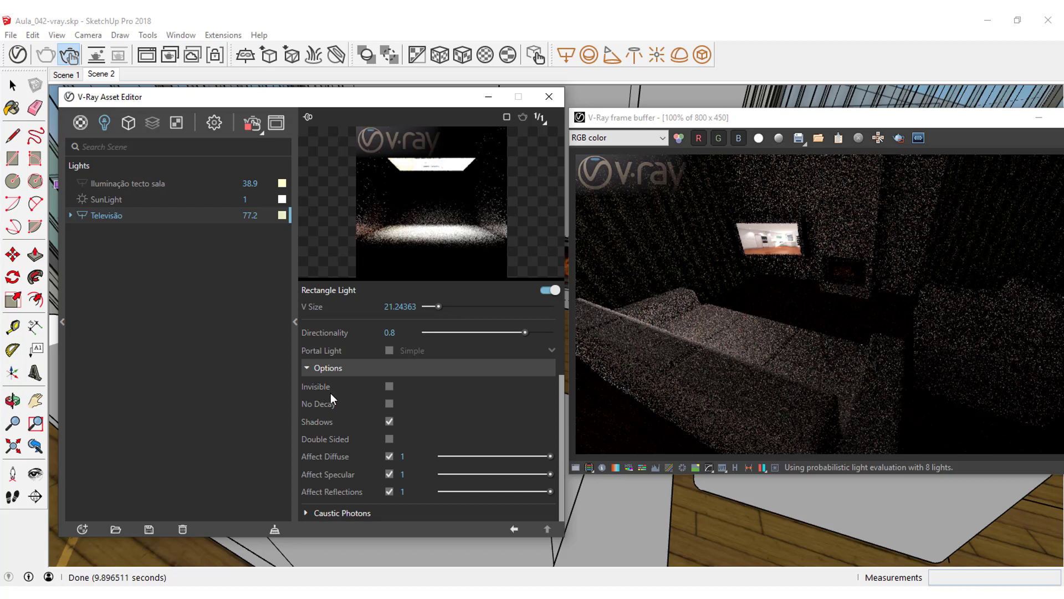
{"action": "left_click", "coordinate": [388, 386]}
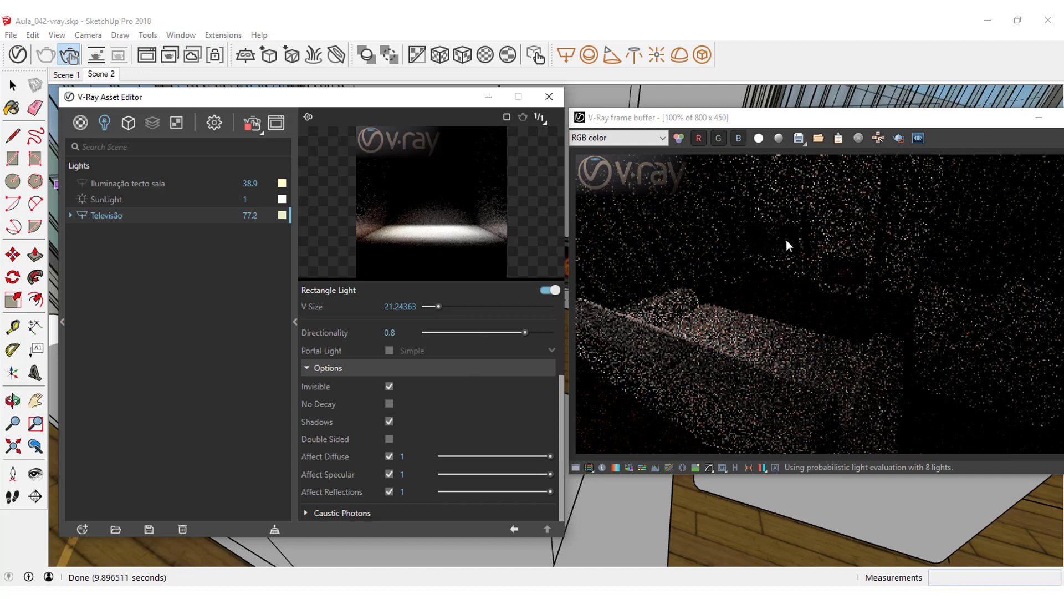
Untick Invisible on the Televisão light so the kitchen picture shows on the TV.
{"action": "left_click", "coordinate": [391, 386]}
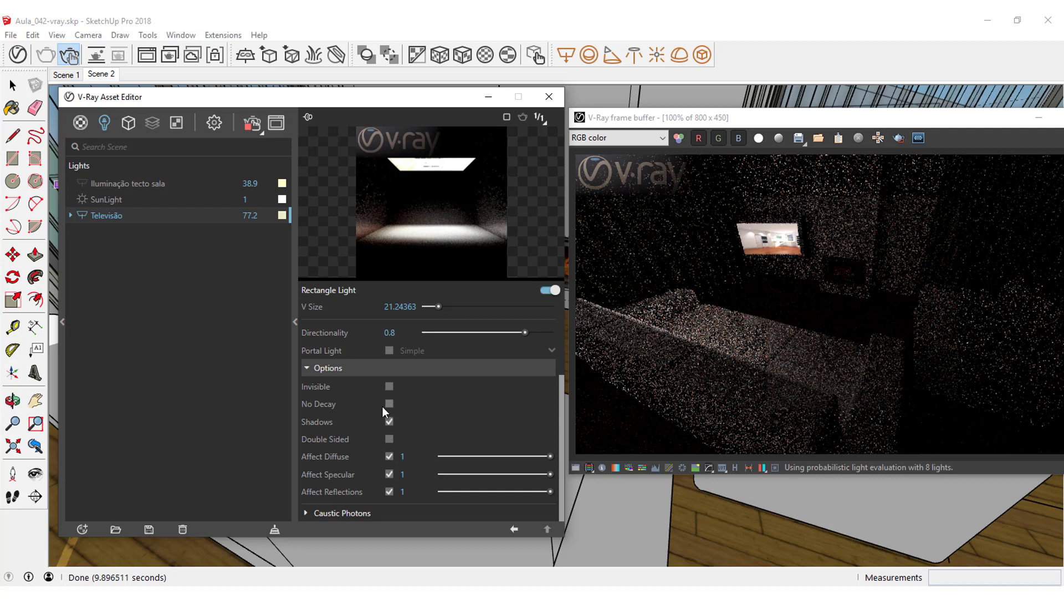
{"action": "scroll", "coordinate": [371, 411], "scroll_direction": "up", "scroll_amount": 3}
{"action": "scroll", "coordinate": [369, 413], "scroll_direction": "up", "scroll_amount": 2}
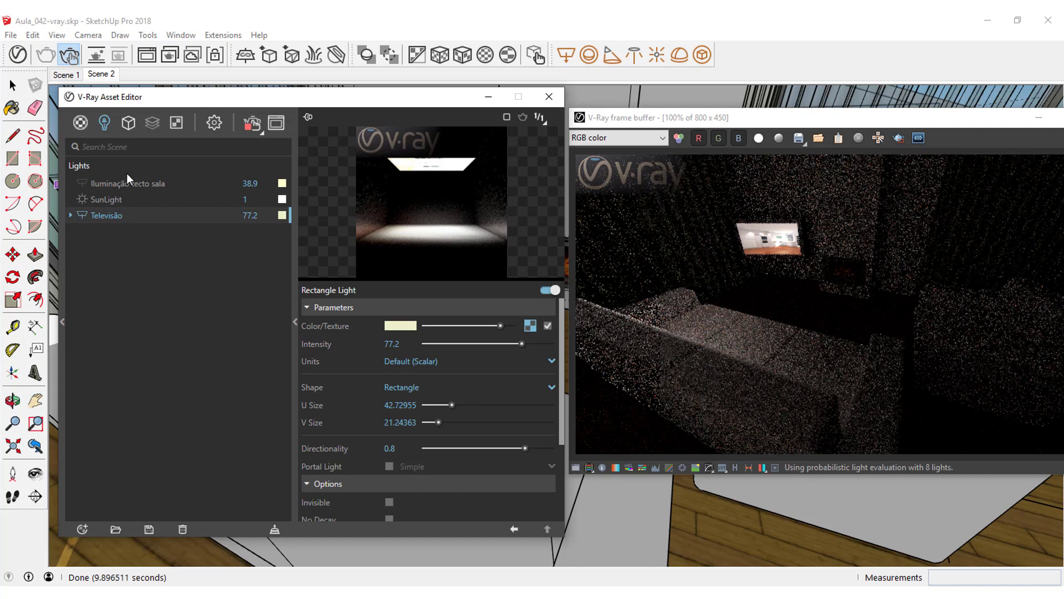
Turn on the Iluminação tecto sala ceiling light's Rectangle Light toggle.
{"action": "left_click", "coordinate": [166, 184]}
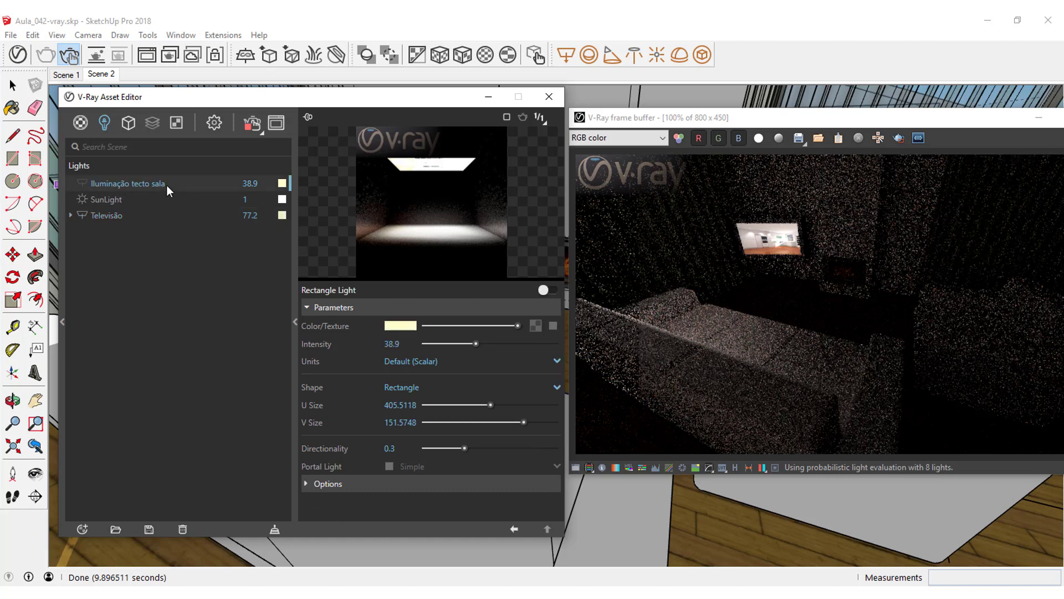
{"action": "left_click", "coordinate": [551, 289]}
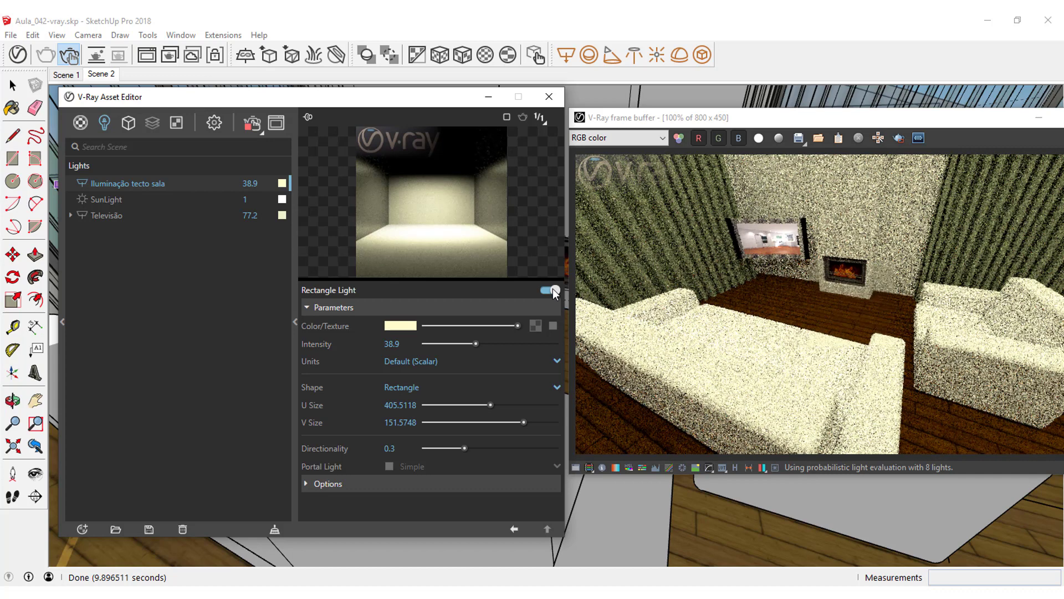
Show the V-Ray render settings and restart the interactive render at Medium interactivity.
{"action": "left_click", "coordinate": [213, 122]}
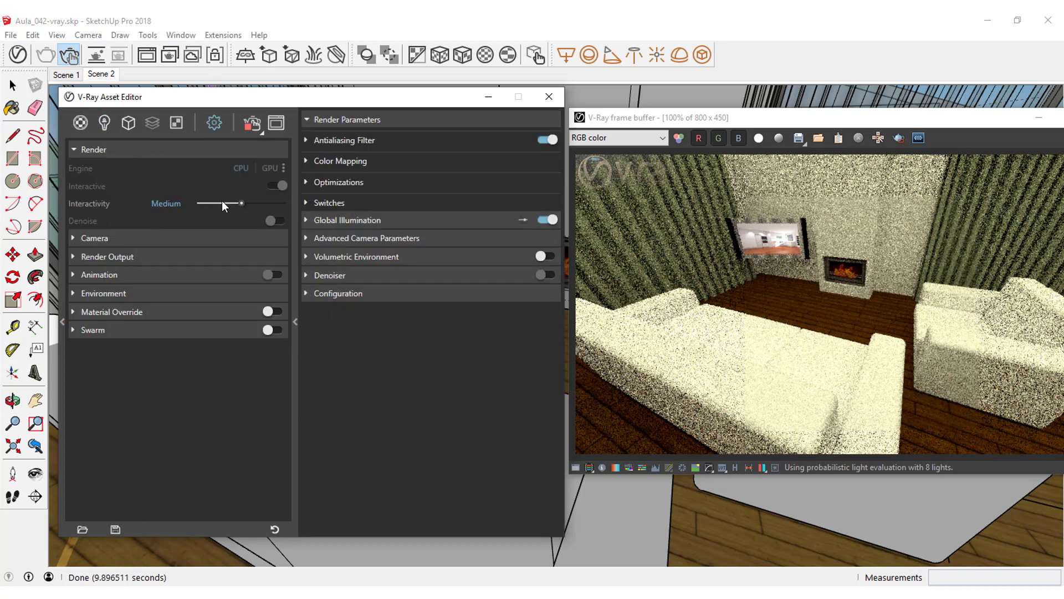
{"action": "left_click", "coordinate": [222, 201]}
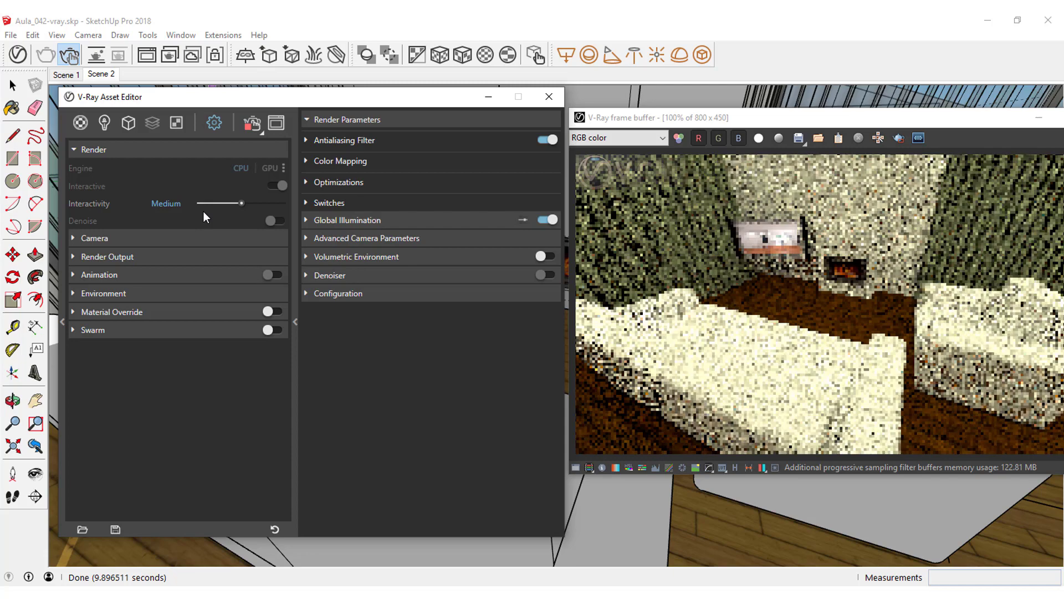